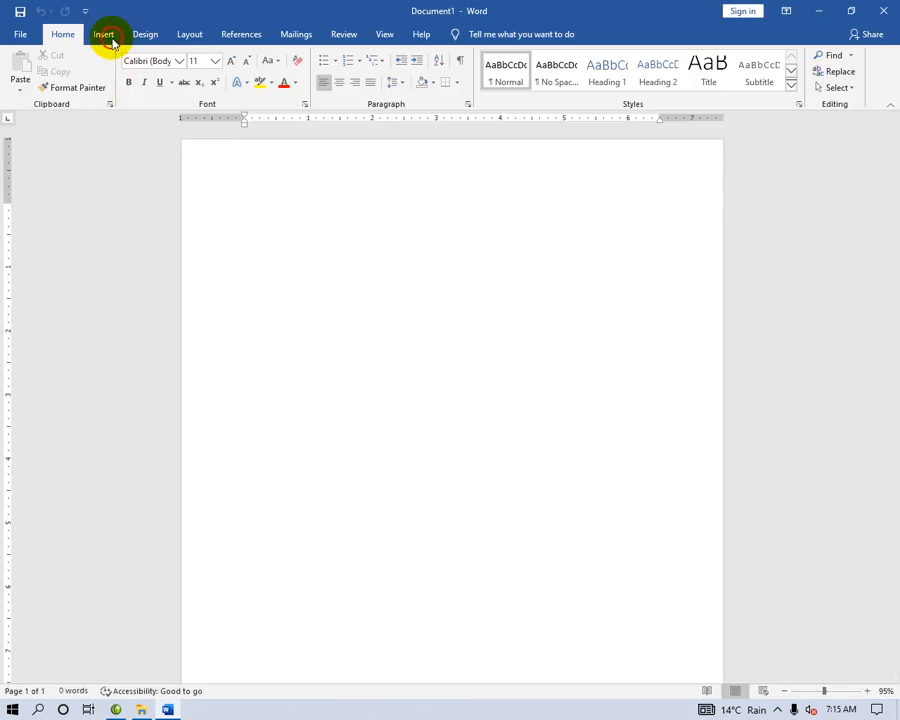
- Fill the blank document with sample paragraphs using =rand()
click(104, 34)
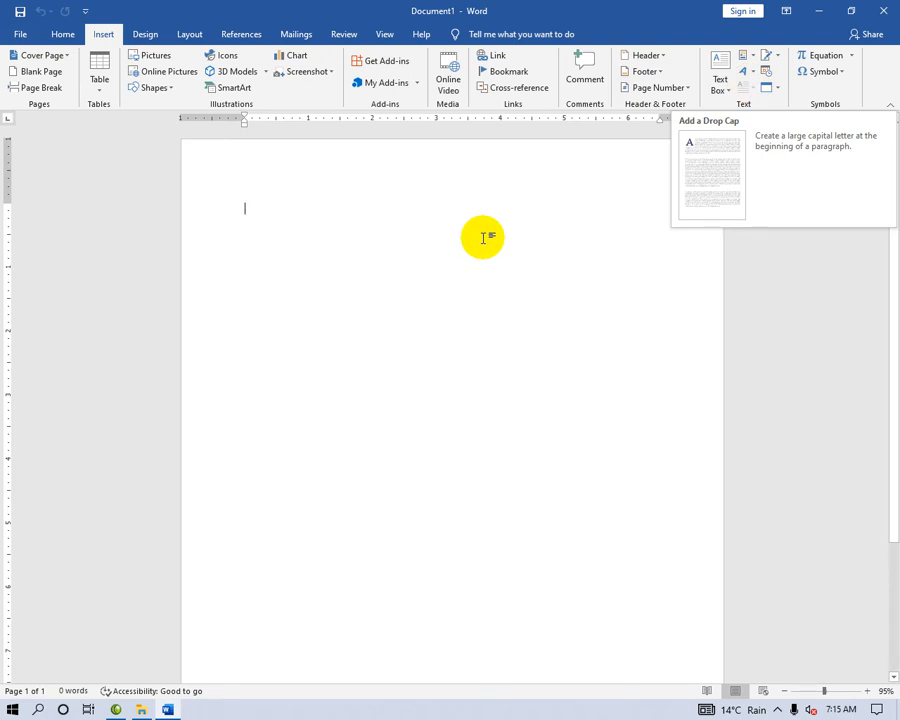
text(=r)
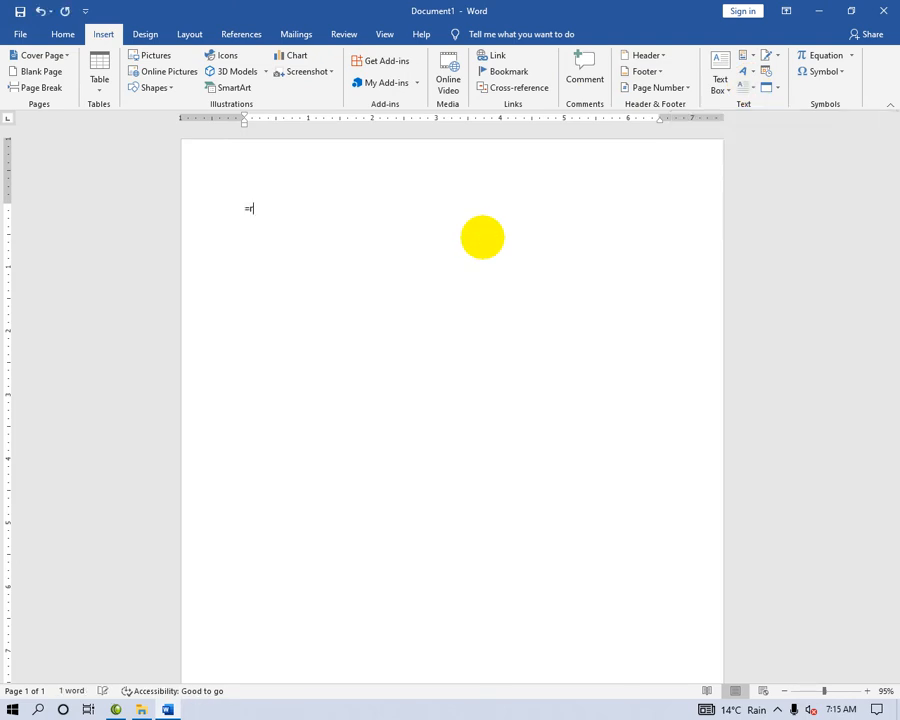
text(and())
key(Return)
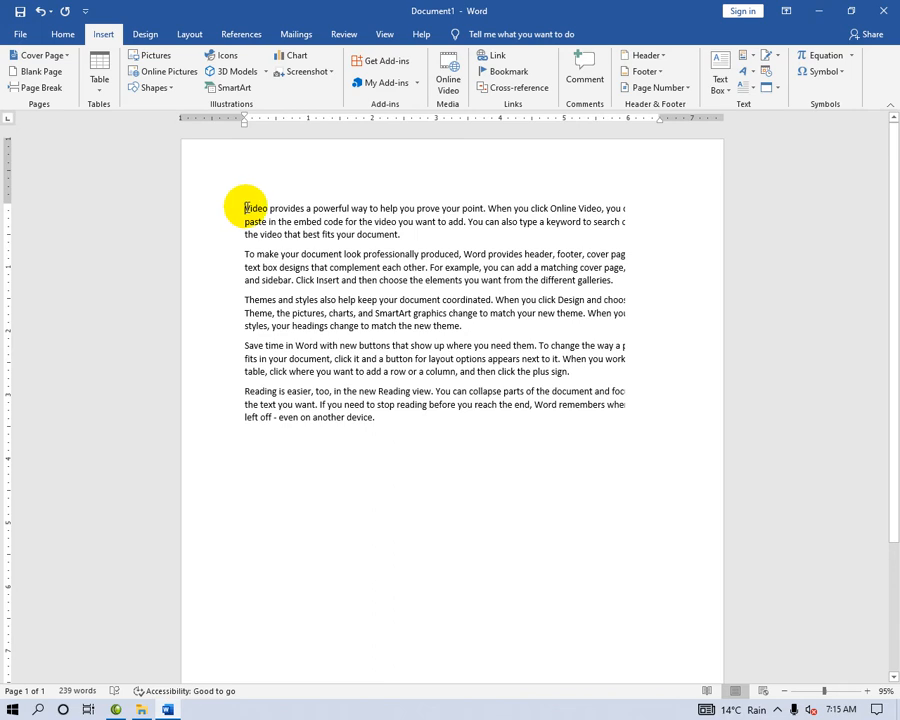
- Apply a Dropped drop cap to the letter V at the start of the first paragraph
drag(246, 208, 251, 209)
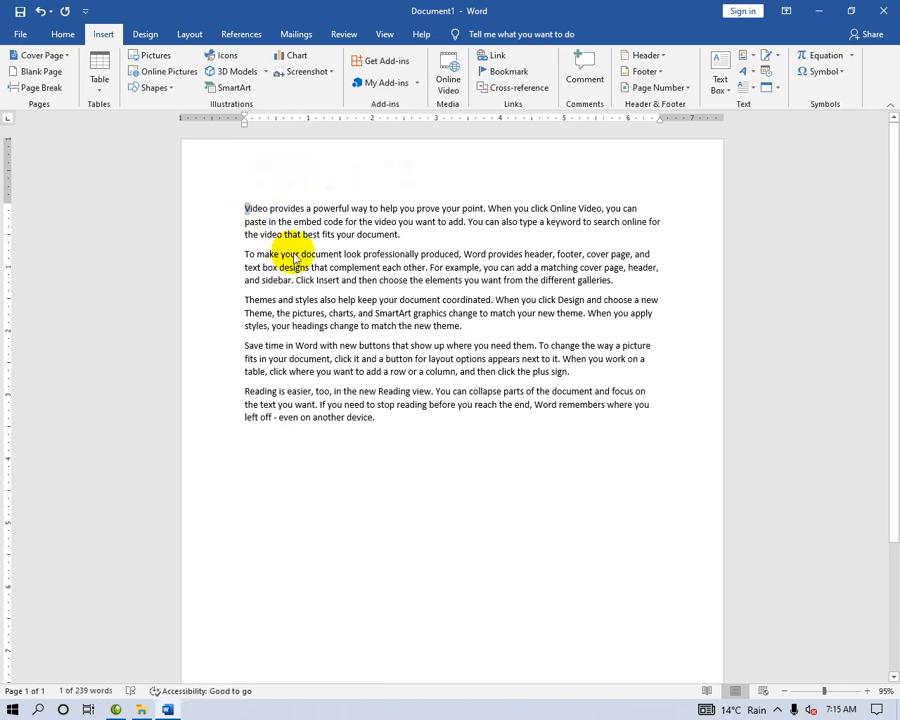
click(751, 89)
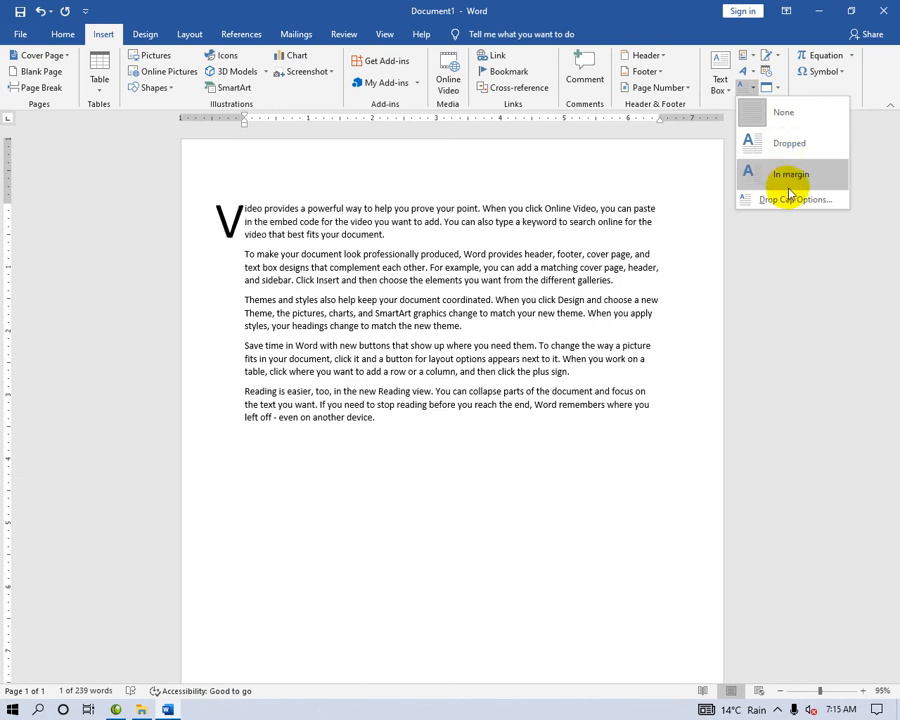
click(791, 148)
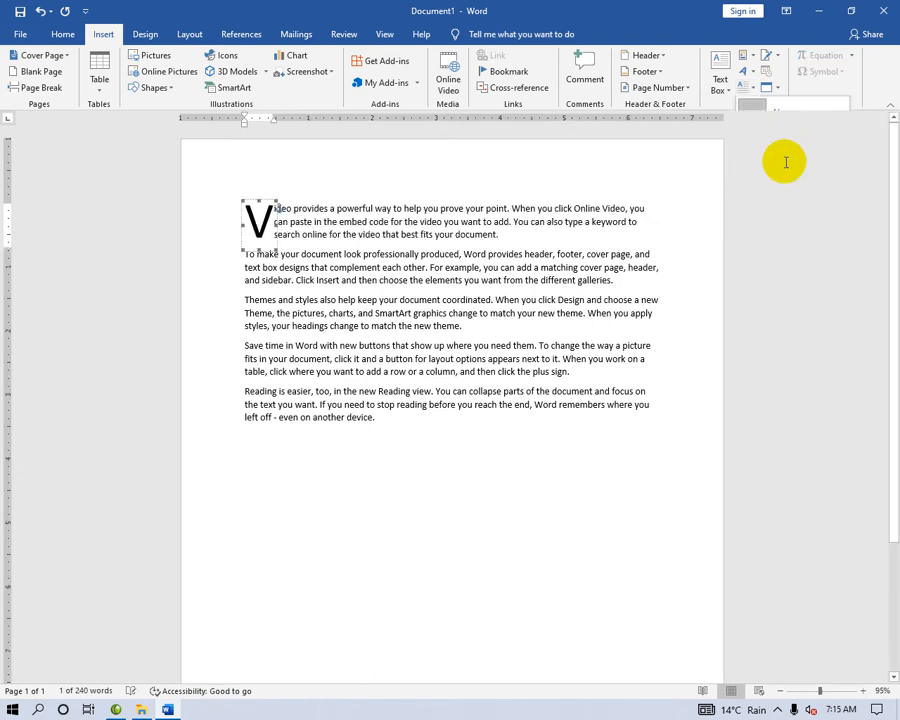
- Enlarge the dropped V by increasing its number of lines to drop in the drop cap options
click(749, 86)
click(797, 200)
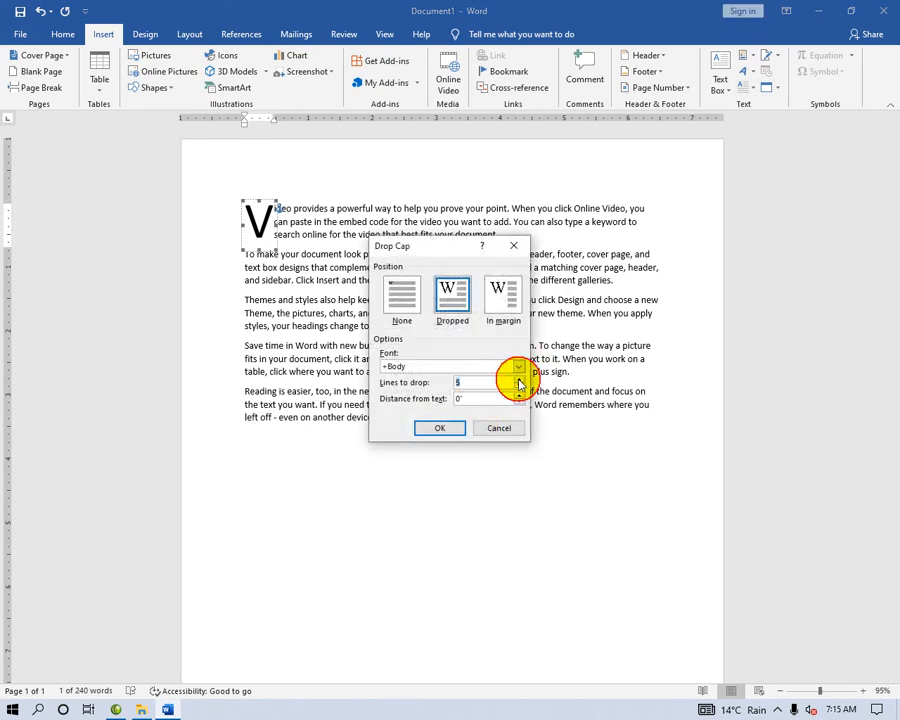
click(439, 429)
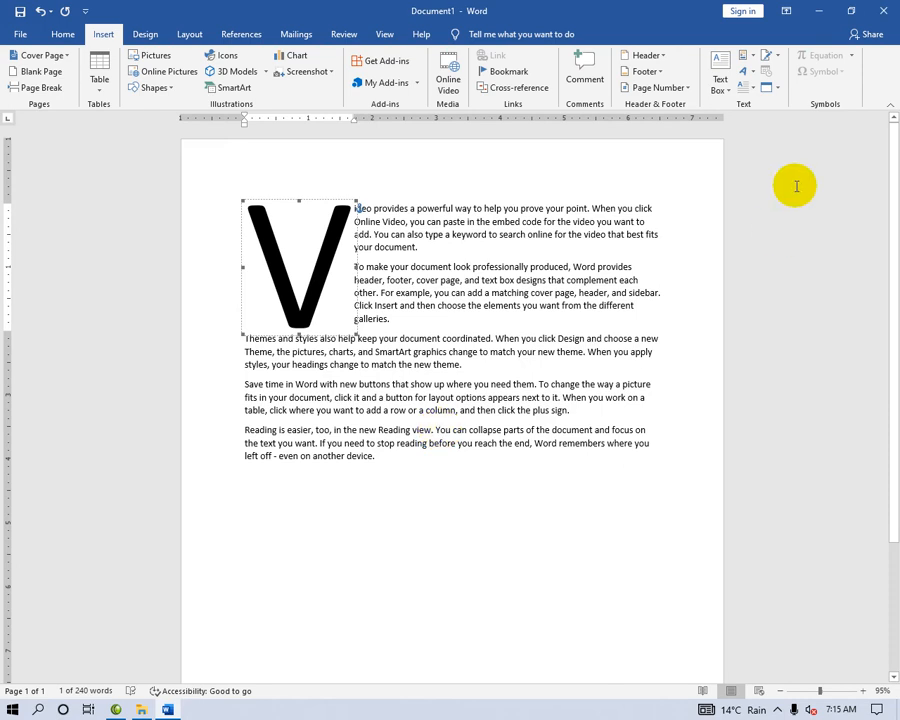
- Reduce the dropped V to a height of five text lines through the drop cap options
click(750, 87)
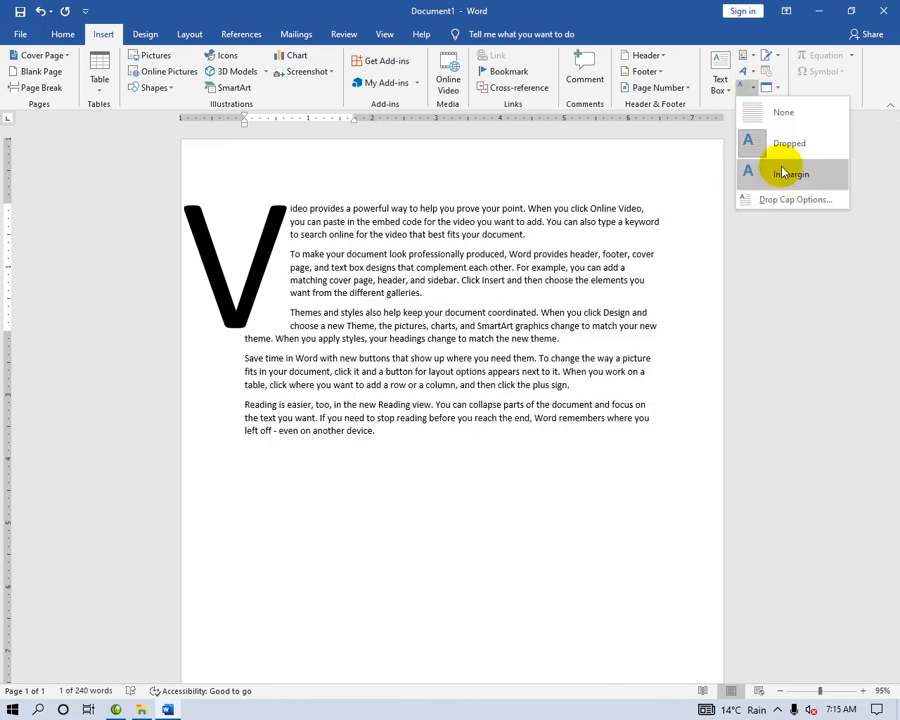
click(785, 199)
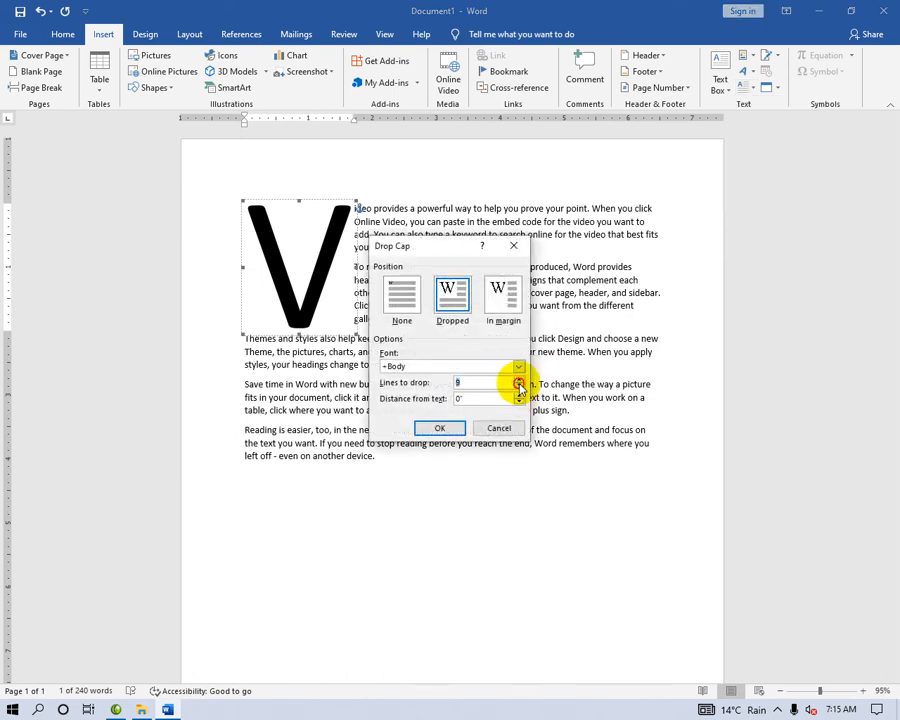
click(519, 389)
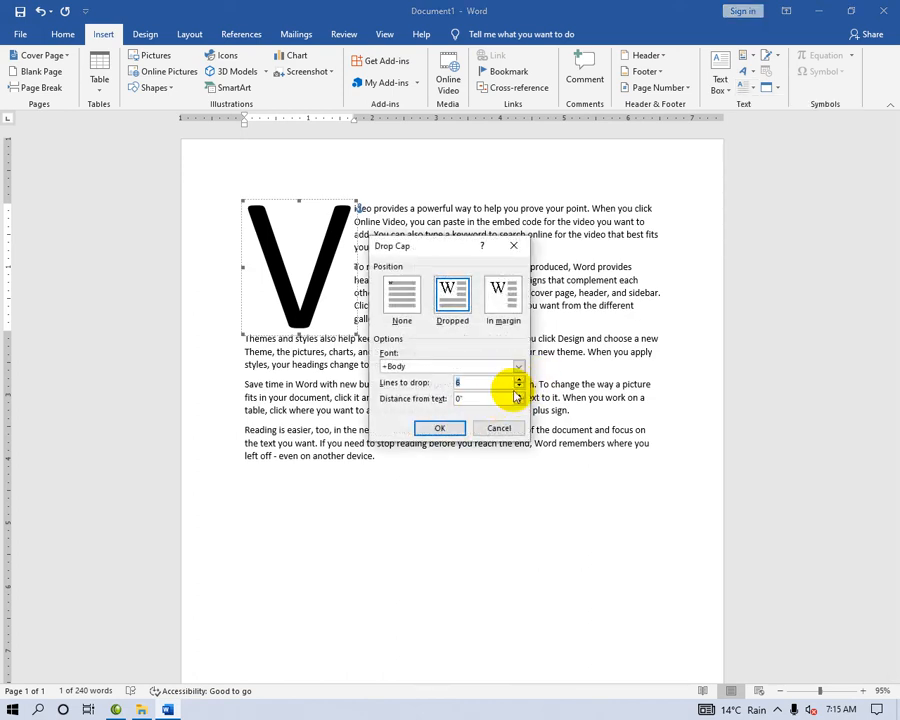
click(452, 430)
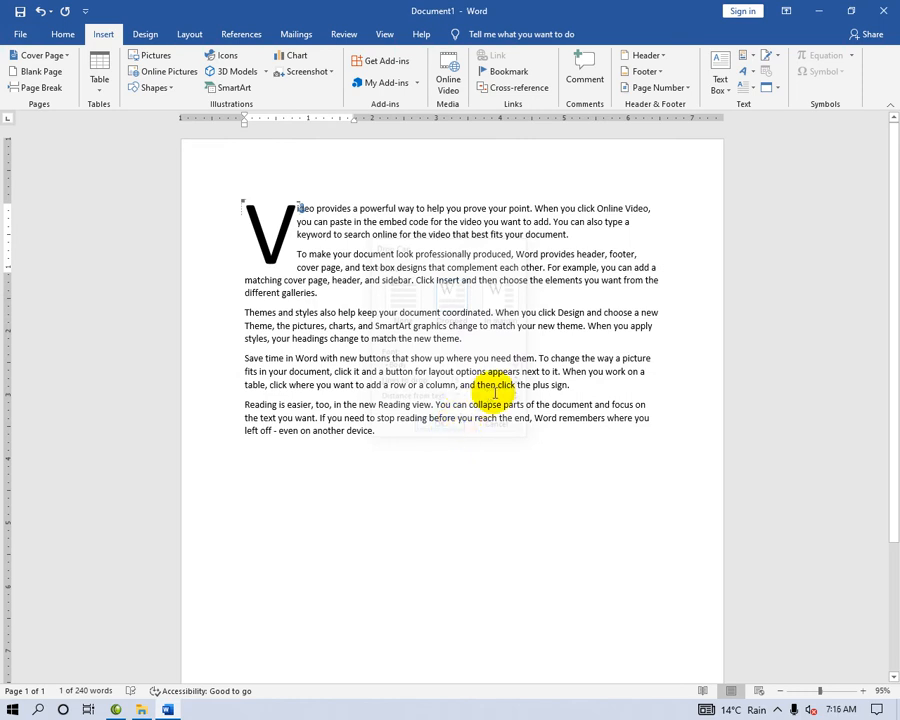
- Insert a Microsoft Office signature line below the last paragraph, with the suggested signer's name filled in
click(354, 474)
click(778, 57)
click(781, 76)
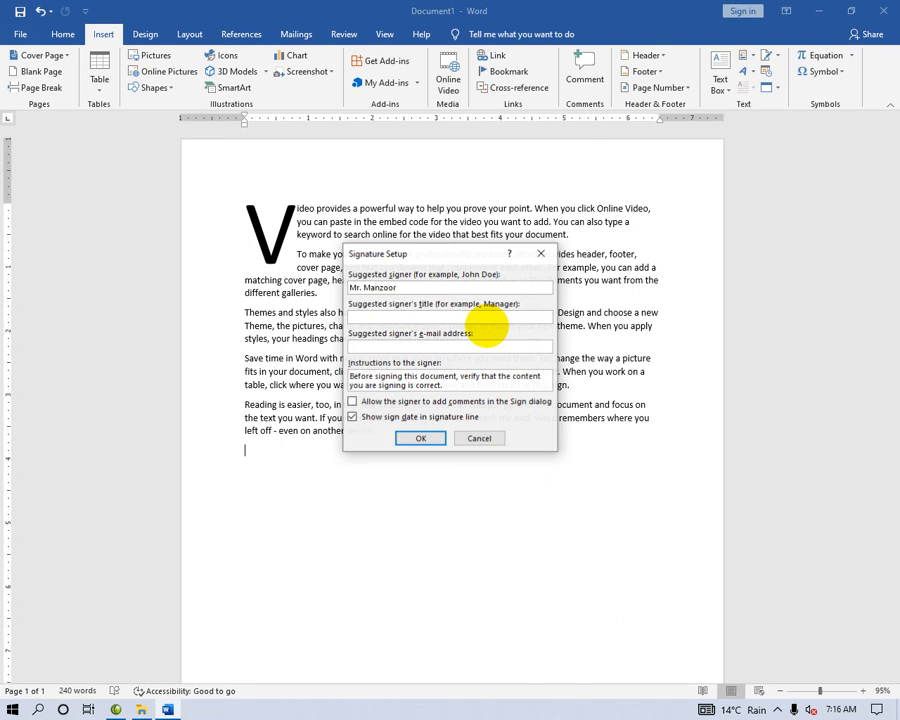
click(432, 438)
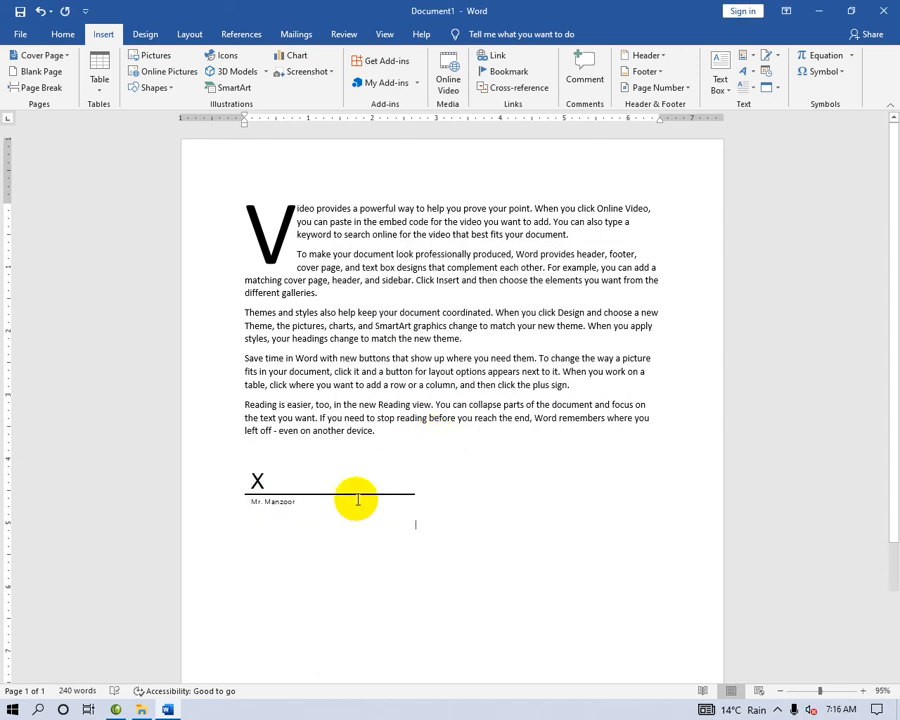
- Cover the X mark on the signature line with a text box about 0.37" high and 0.51" wide, and remove its outline
click(262, 482)
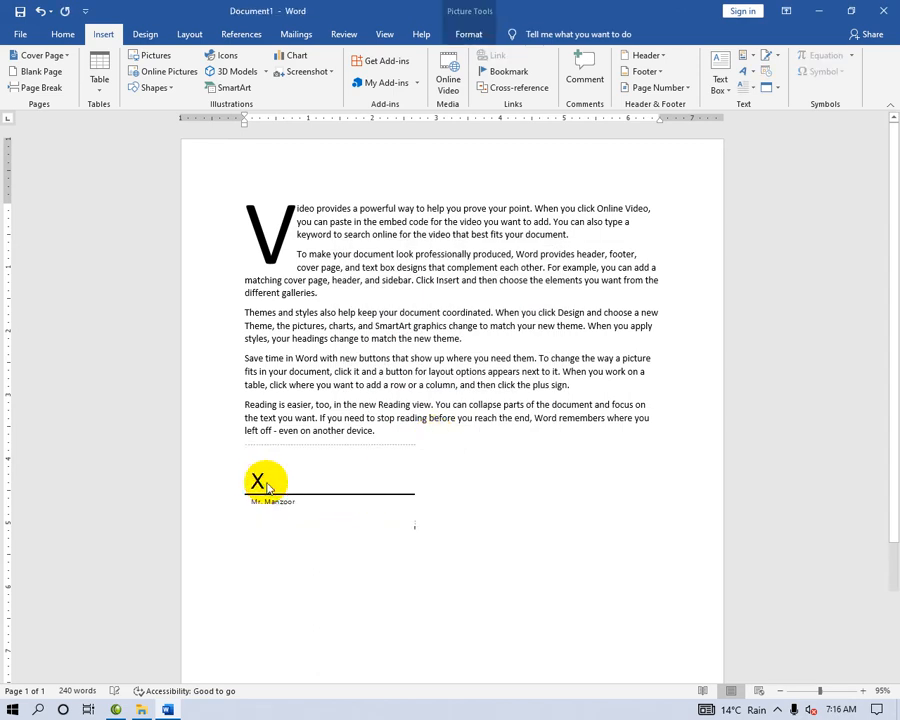
click(497, 482)
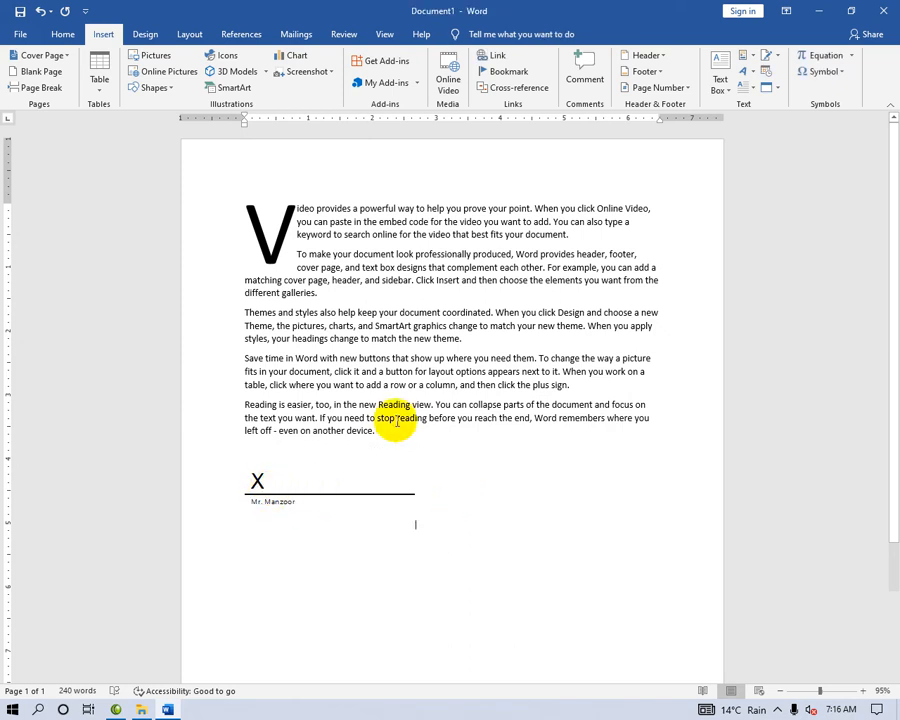
click(715, 84)
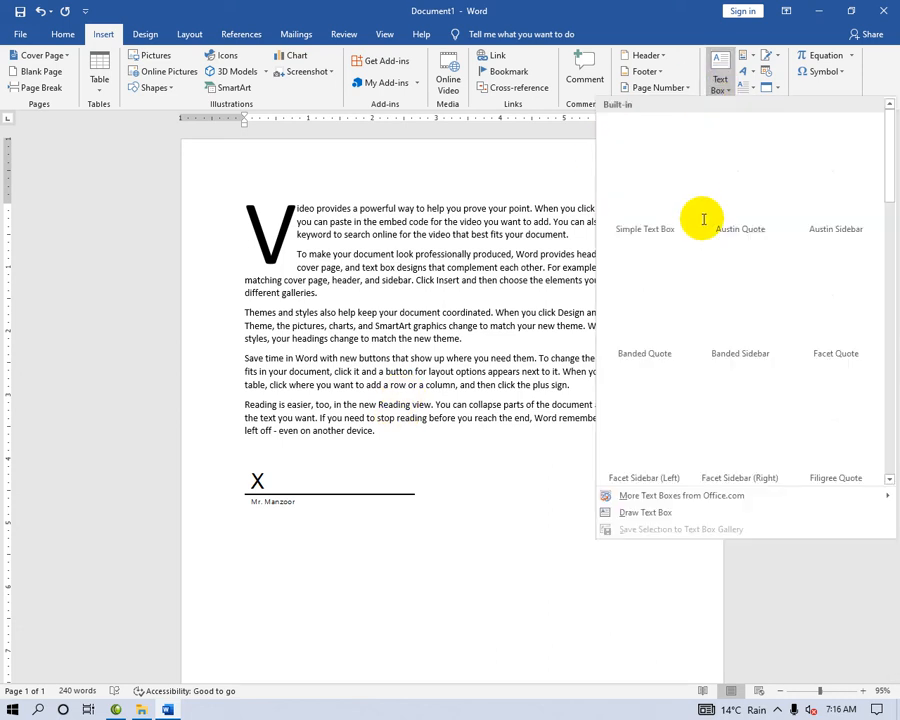
click(642, 513)
drag(243, 469, 279, 492)
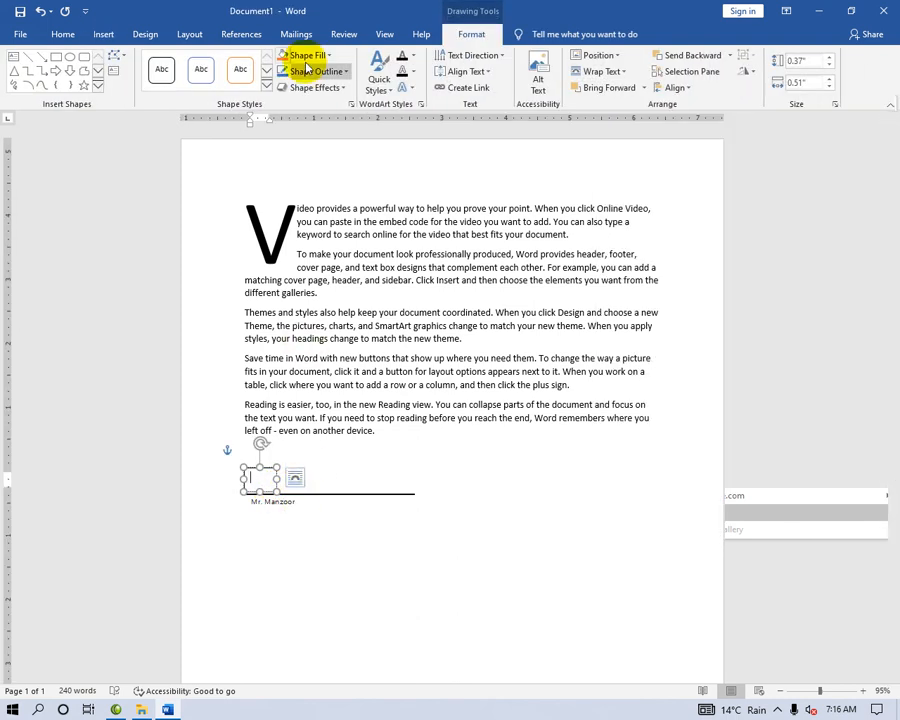
click(310, 72)
click(334, 197)
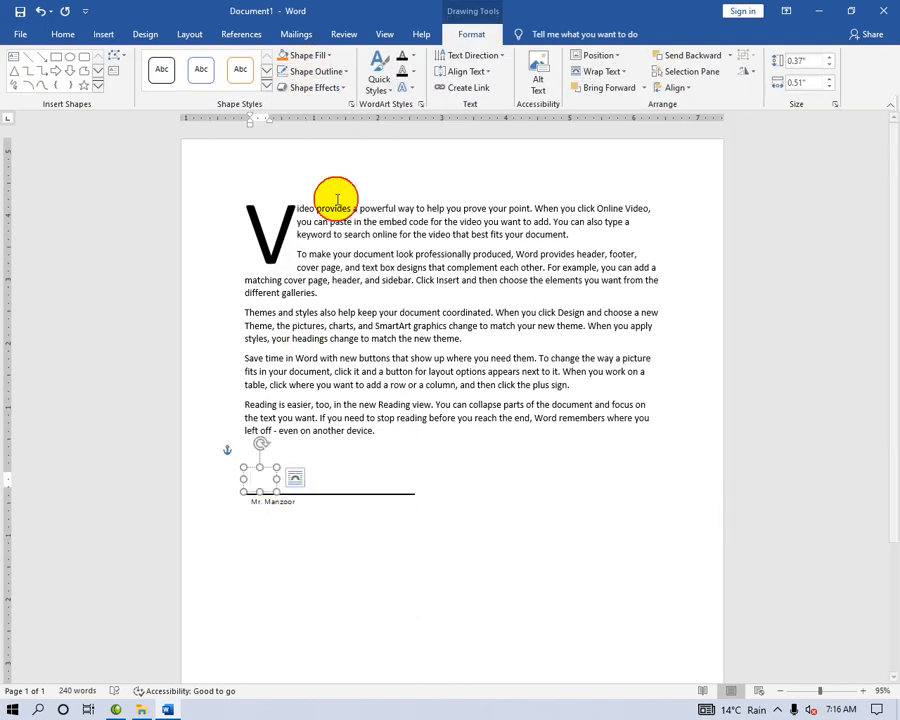
click(406, 613)
click(420, 598)
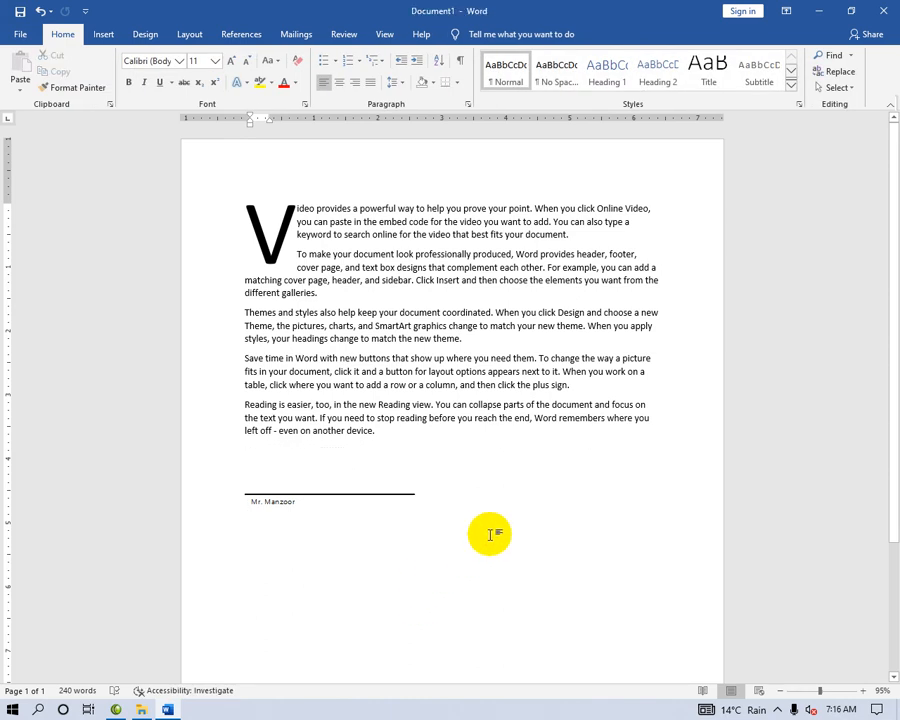
click(300, 503)
click(567, 484)
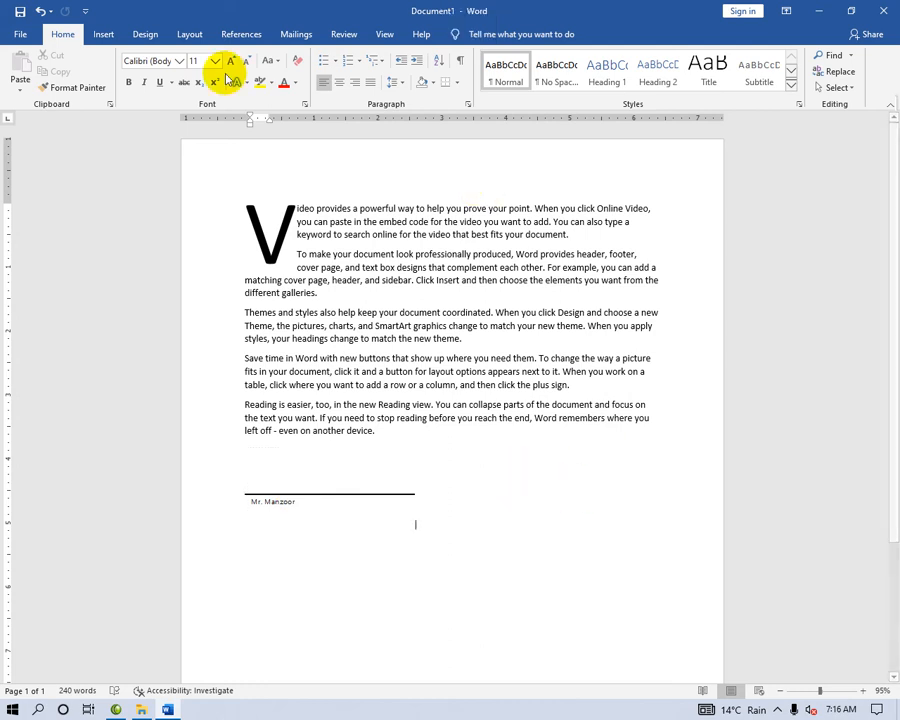
- Insert the current date and time below the signature line in the 1/22/2022 7:16 AM format
click(103, 34)
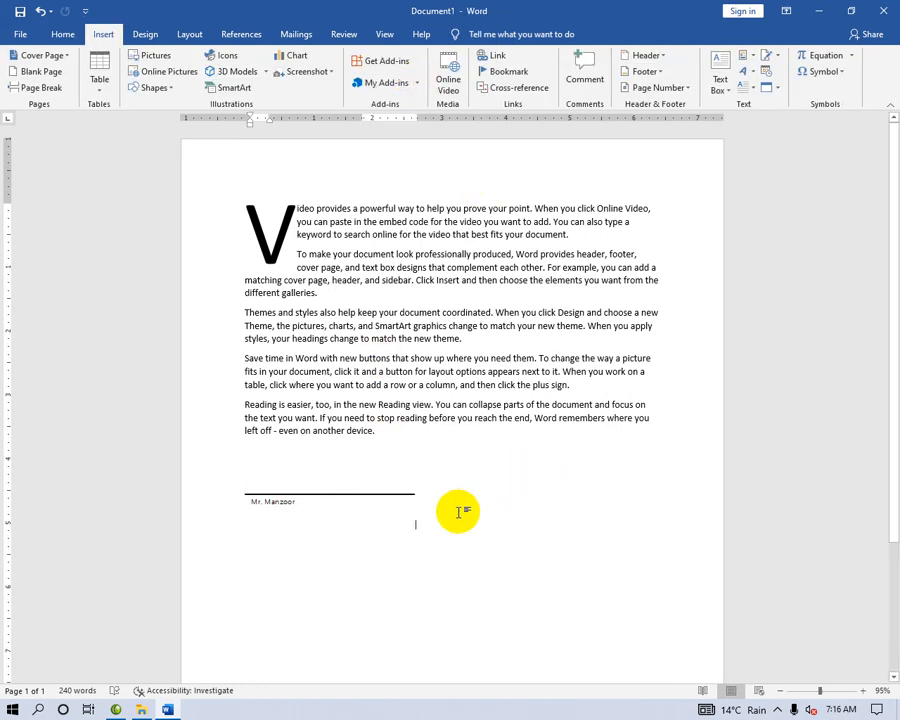
double_click(258, 566)
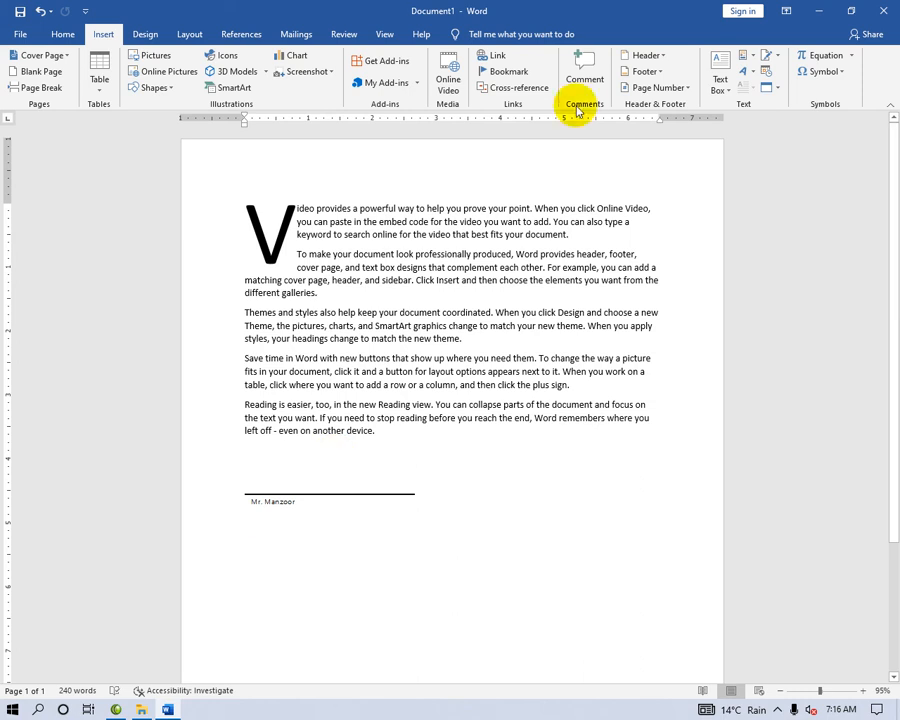
click(777, 56)
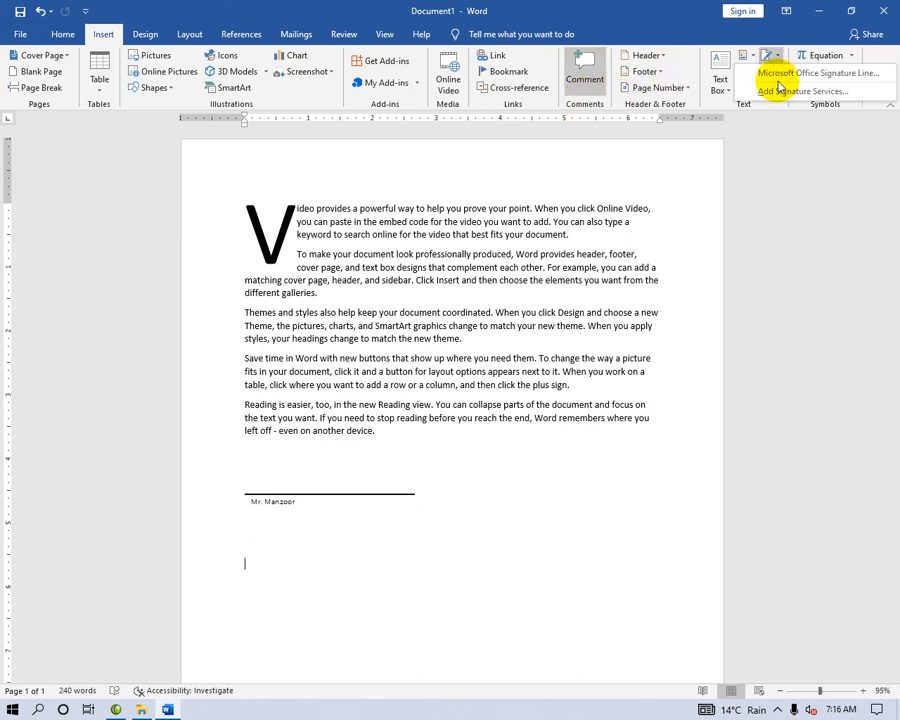
click(790, 74)
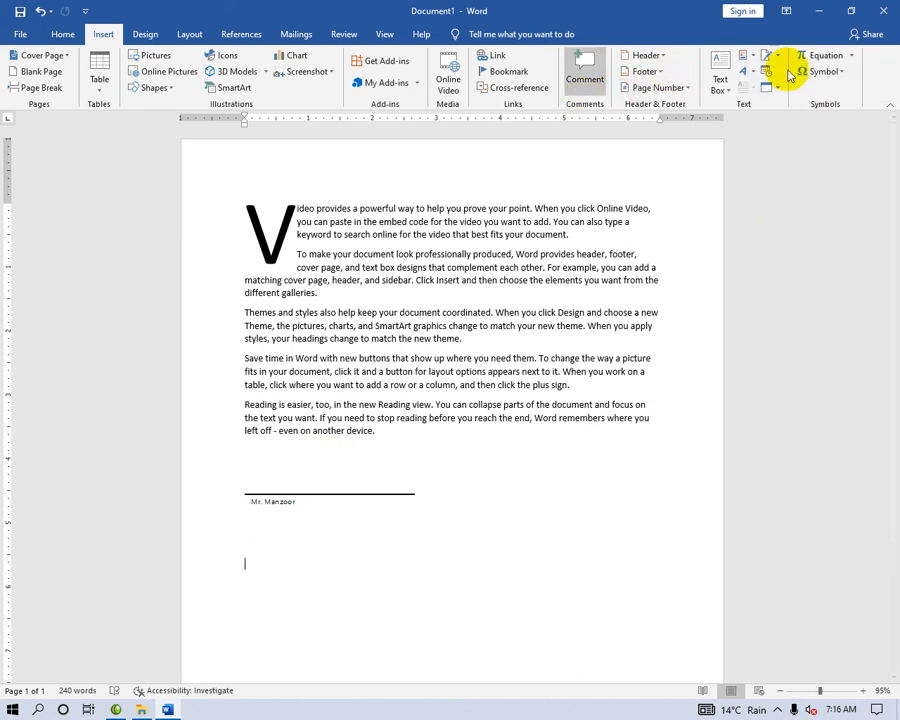
click(770, 72)
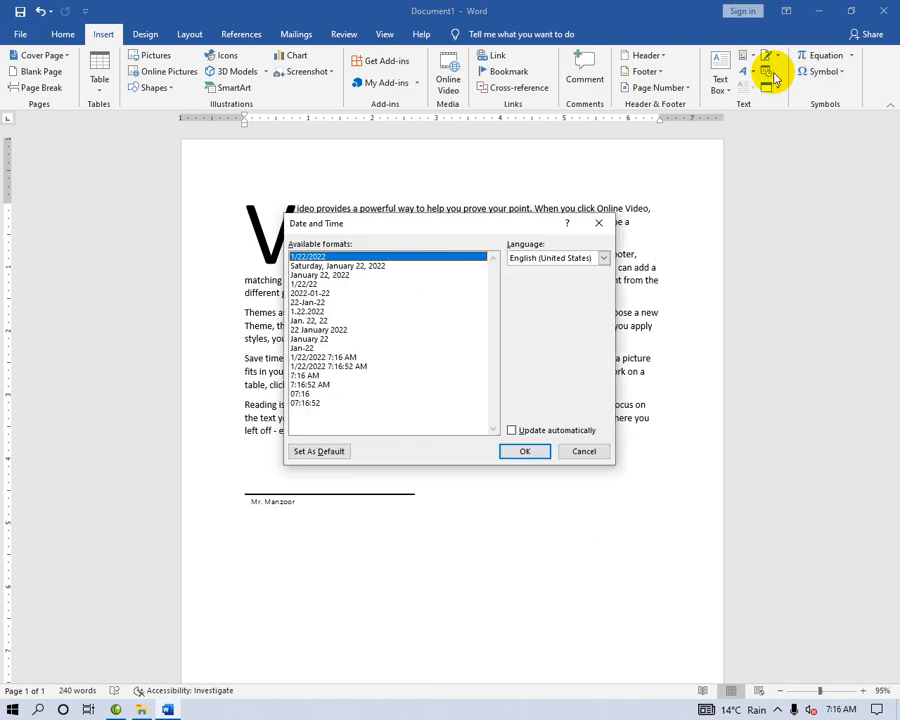
click(350, 366)
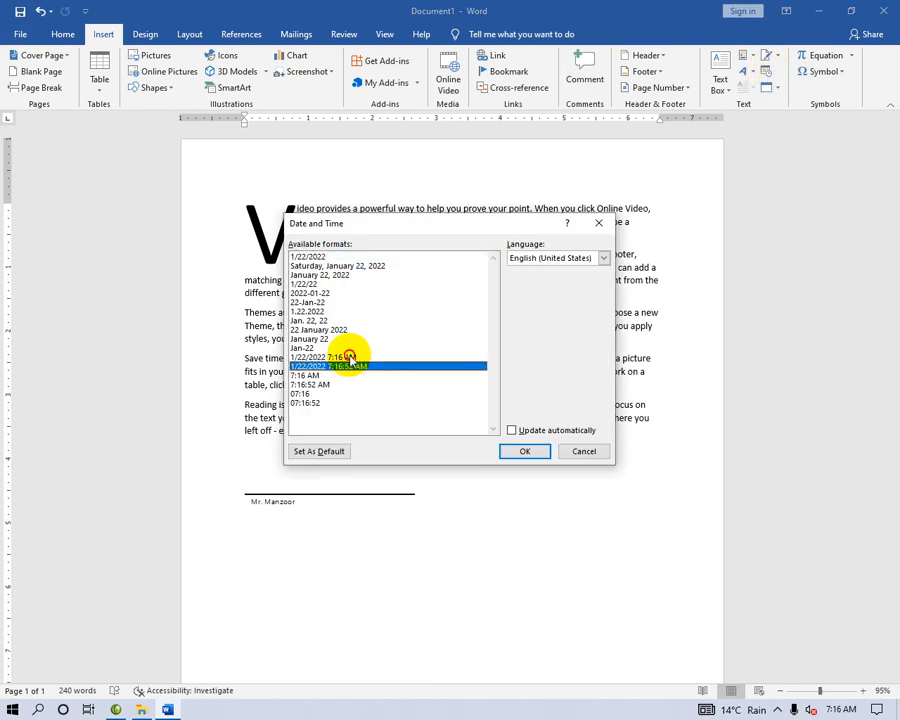
click(345, 357)
click(524, 451)
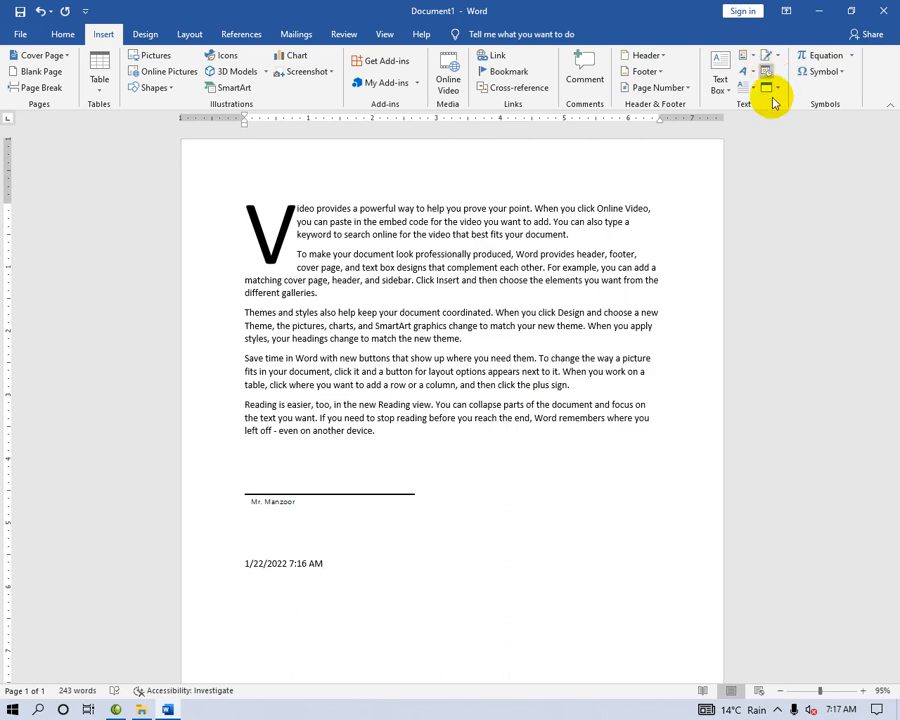
click(480, 525)
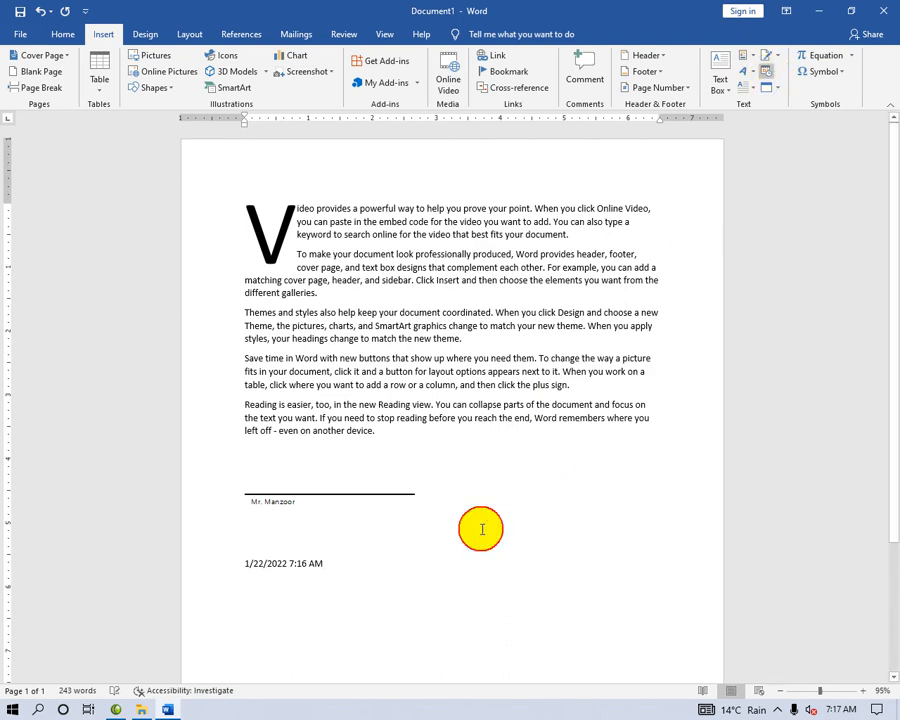
- Insert a new Bitmap Image object into a new blank document
click(780, 89)
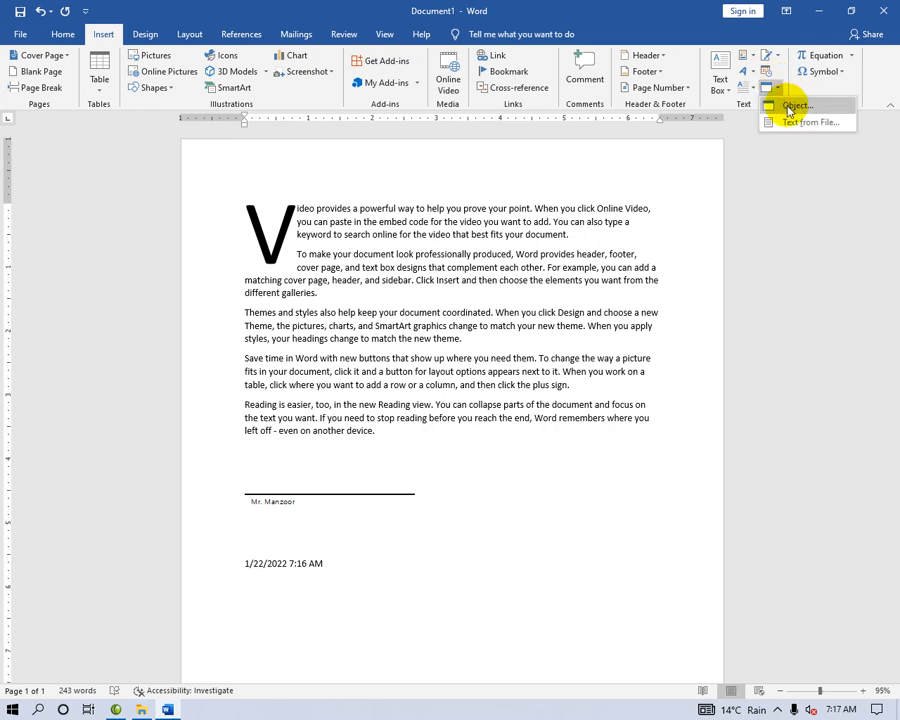
click(790, 108)
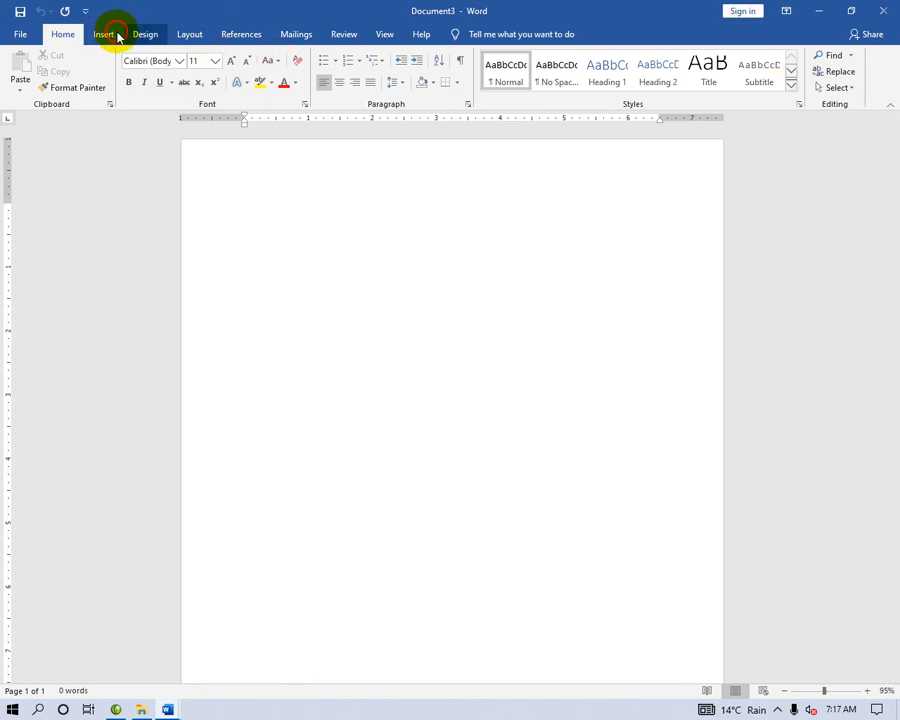
click(110, 35)
click(776, 90)
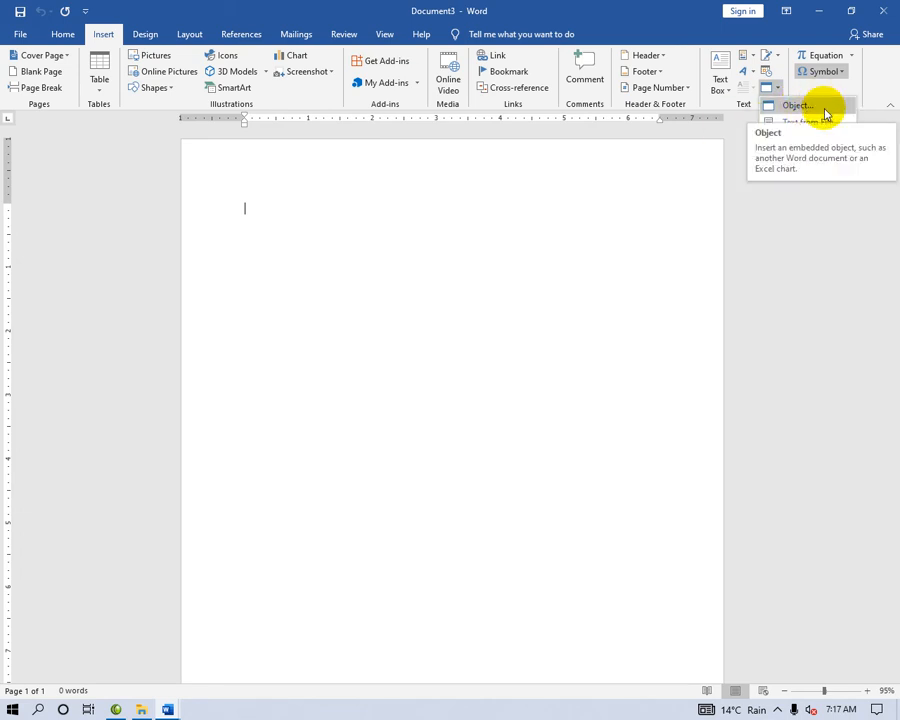
click(823, 108)
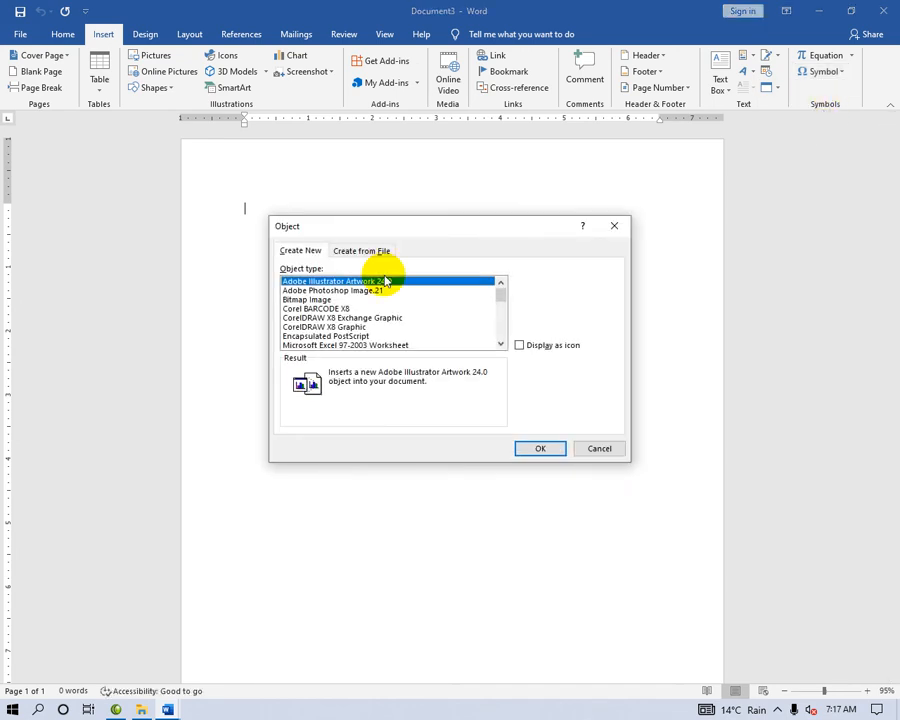
click(306, 301)
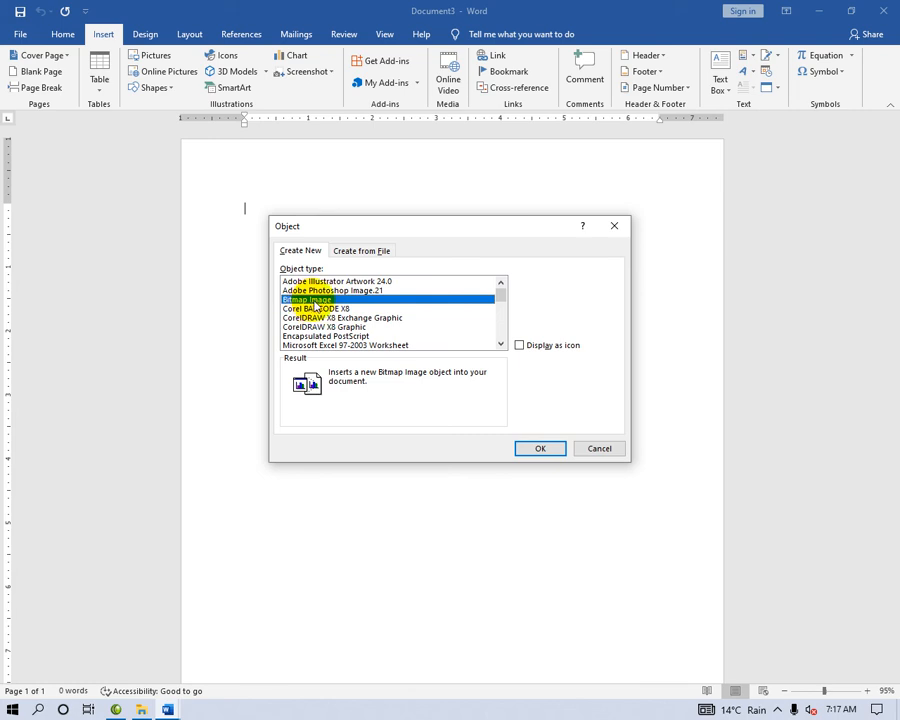
scroll(475, 332, down, 4)
scroll(475, 332, up, 4)
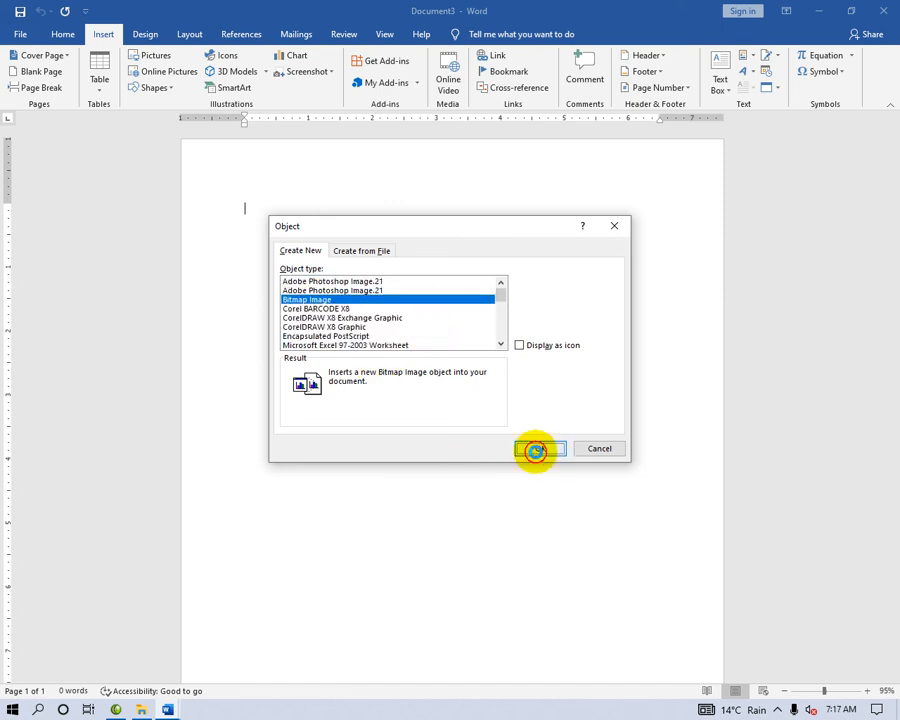
click(537, 449)
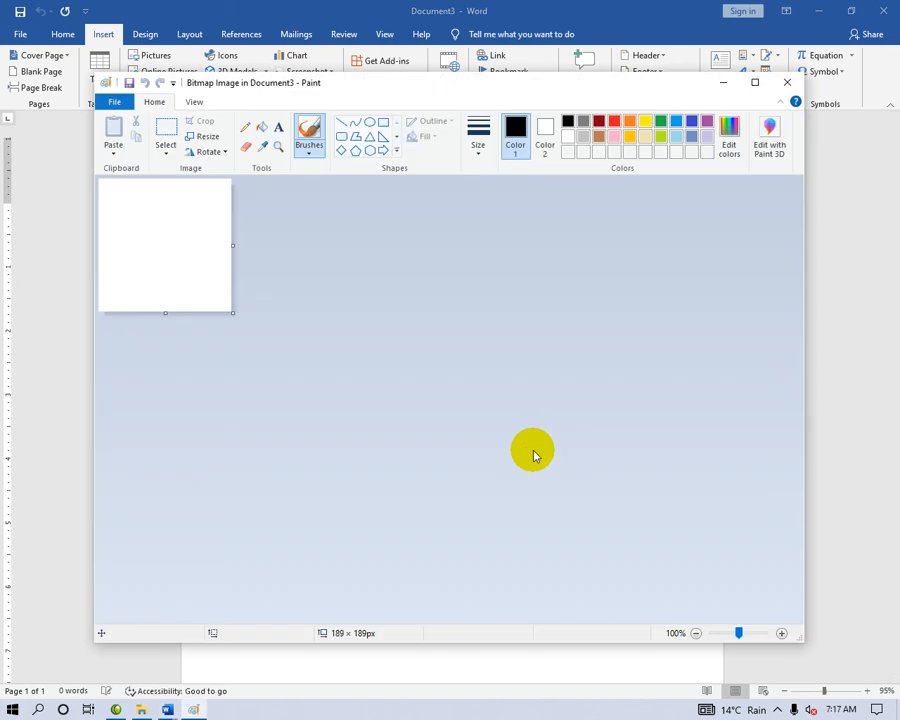
- Scribble a freehand black brush drawing on the bitmap canvas, return to the document and delete the embedded drawing
mouse_move(129, 259)
mouse_down()
mouse_move(137, 209)
mouse_move(113, 265)
mouse_move(185, 283)
mouse_up()
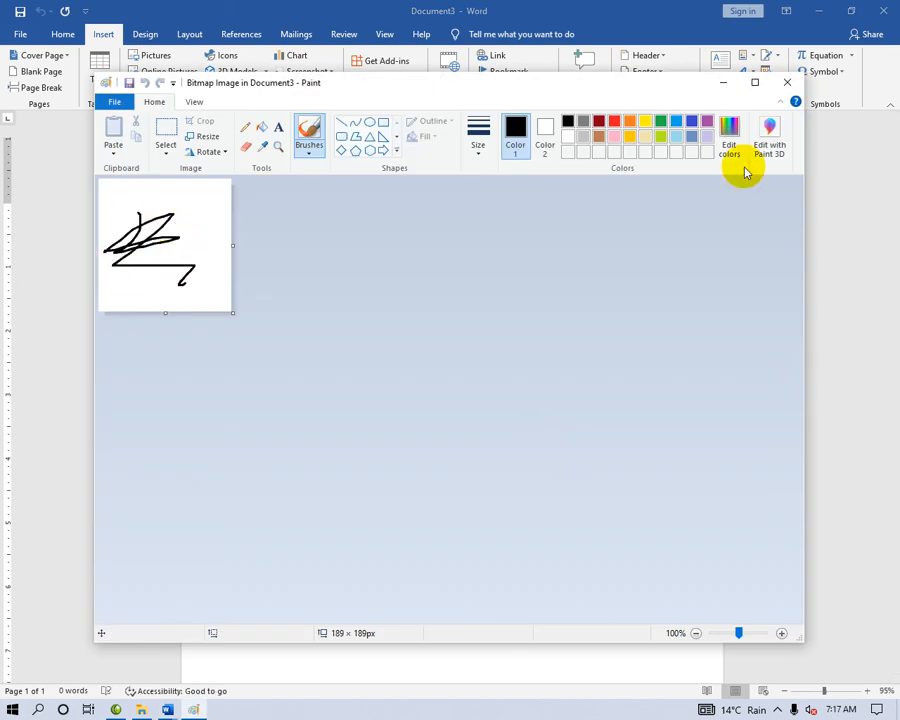
click(786, 81)
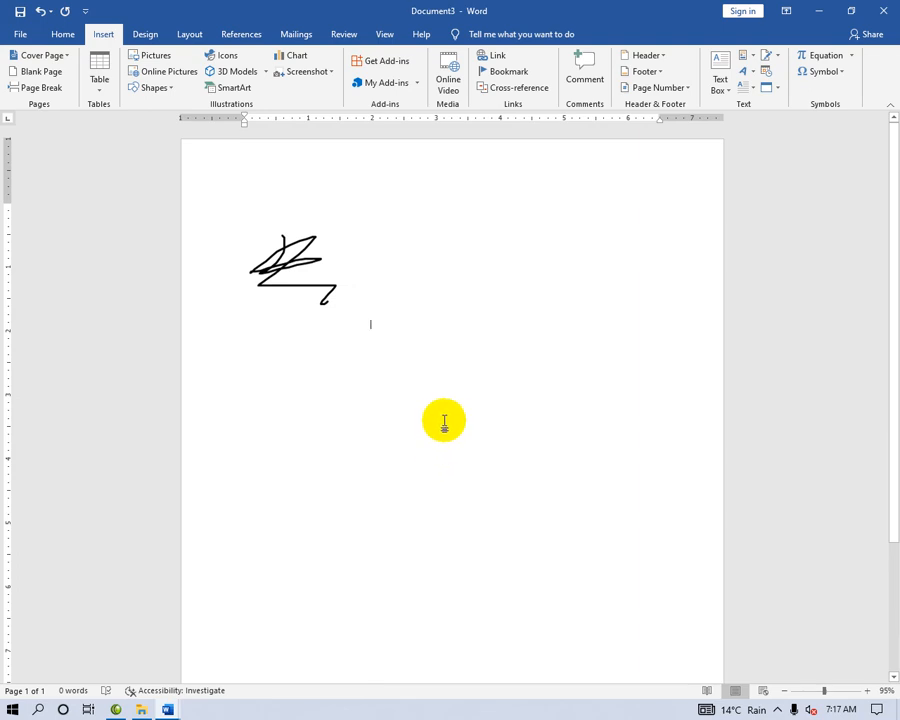
key(ctrl+a)
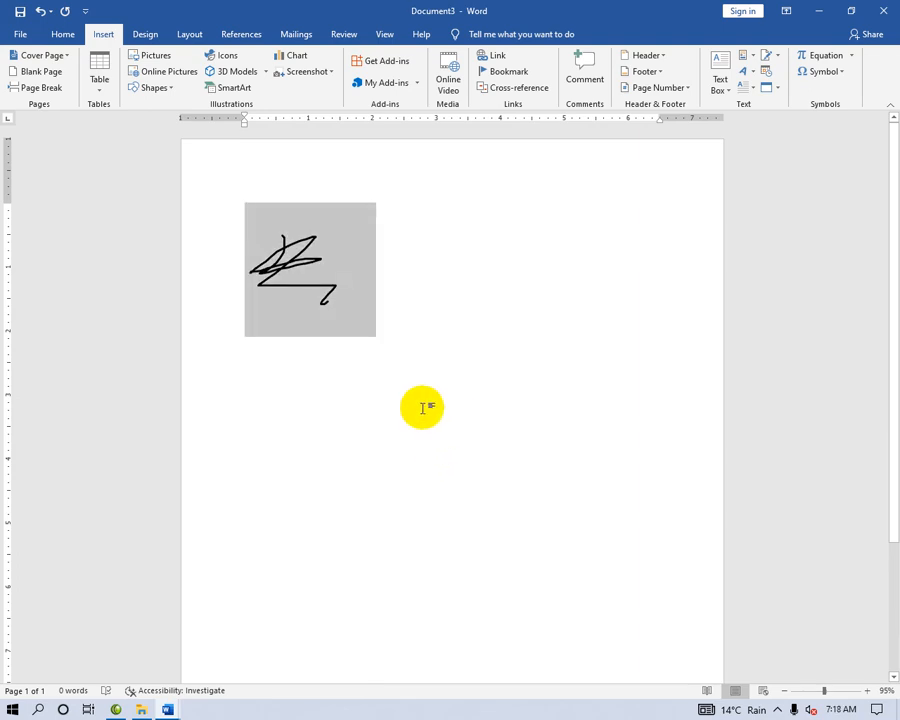
key(Delete)
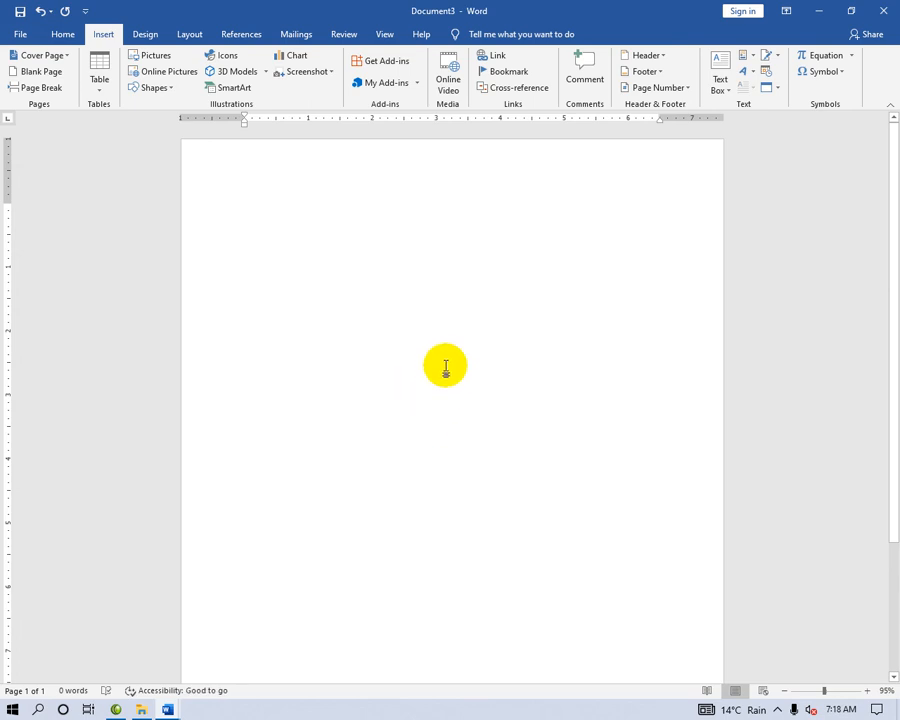
- Insert the text of the Typing document from the certificate folder in Pictures into the empty page
click(779, 88)
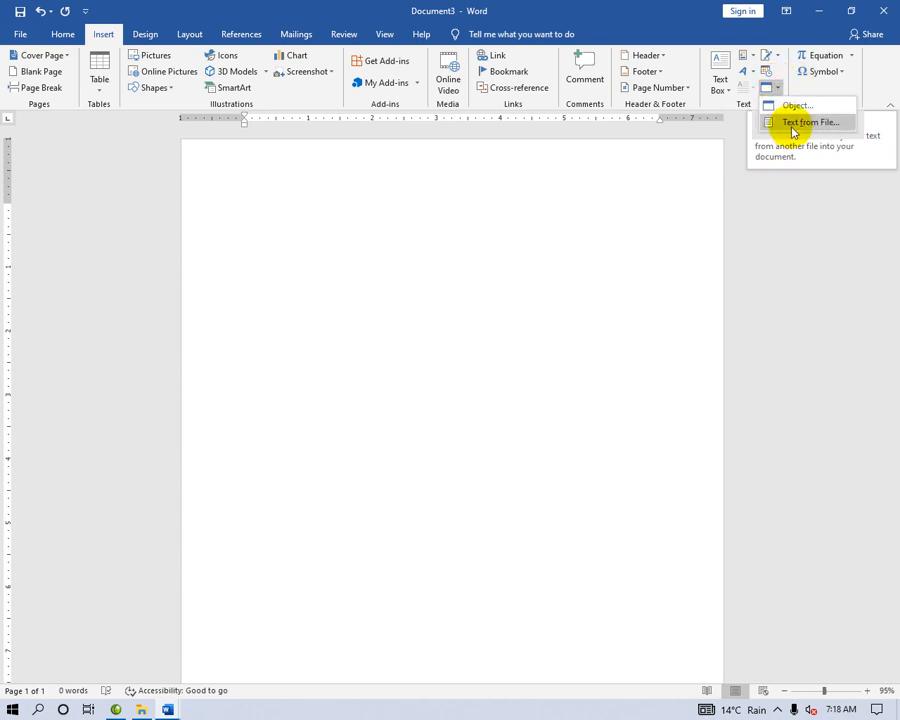
click(796, 124)
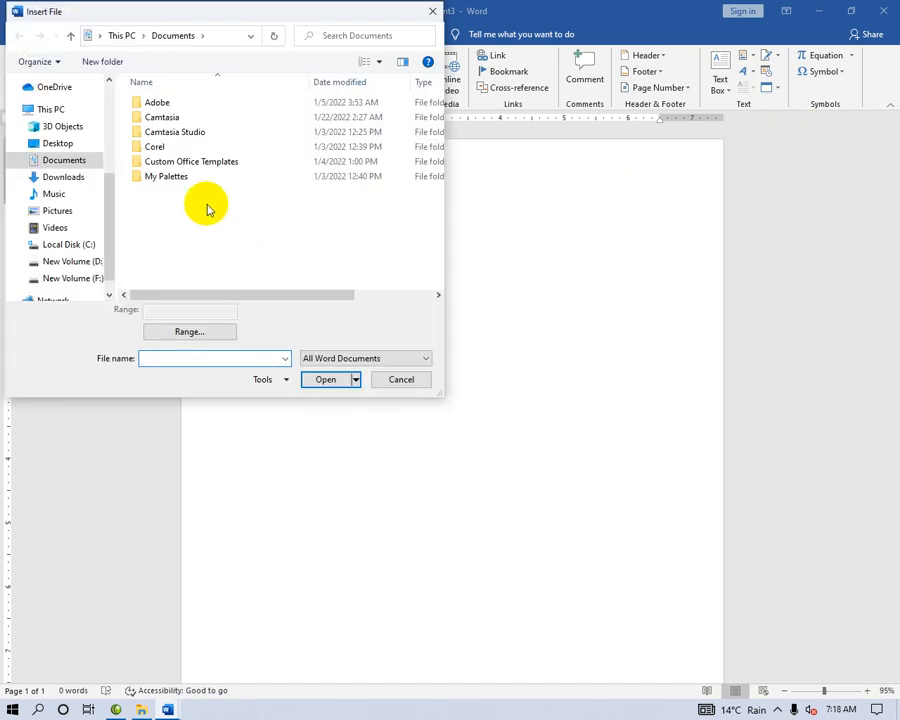
click(37, 177)
click(50, 195)
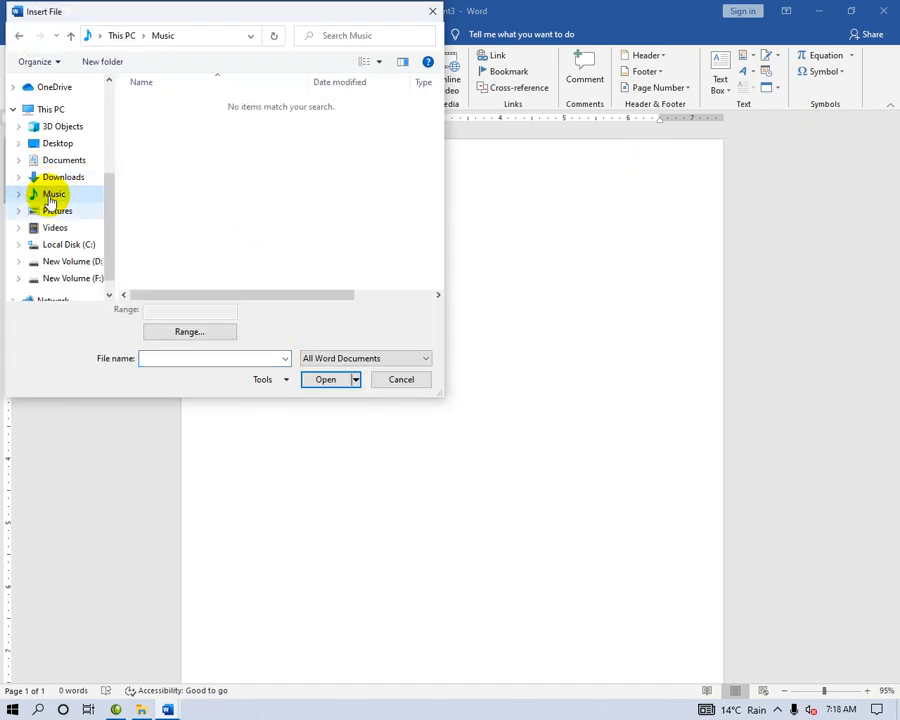
click(55, 211)
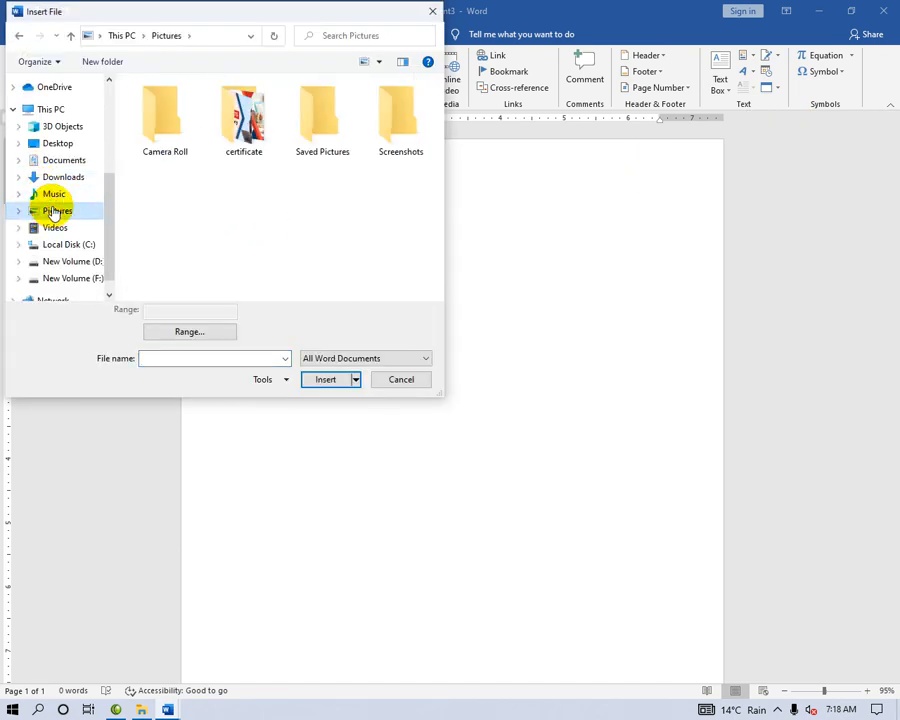
double_click(212, 130)
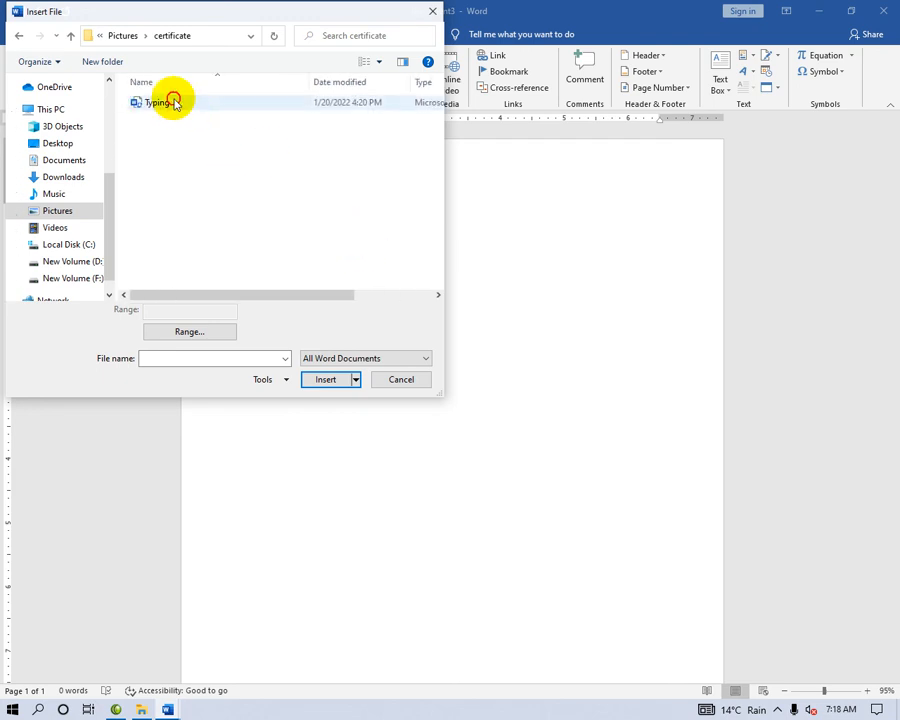
double_click(171, 101)
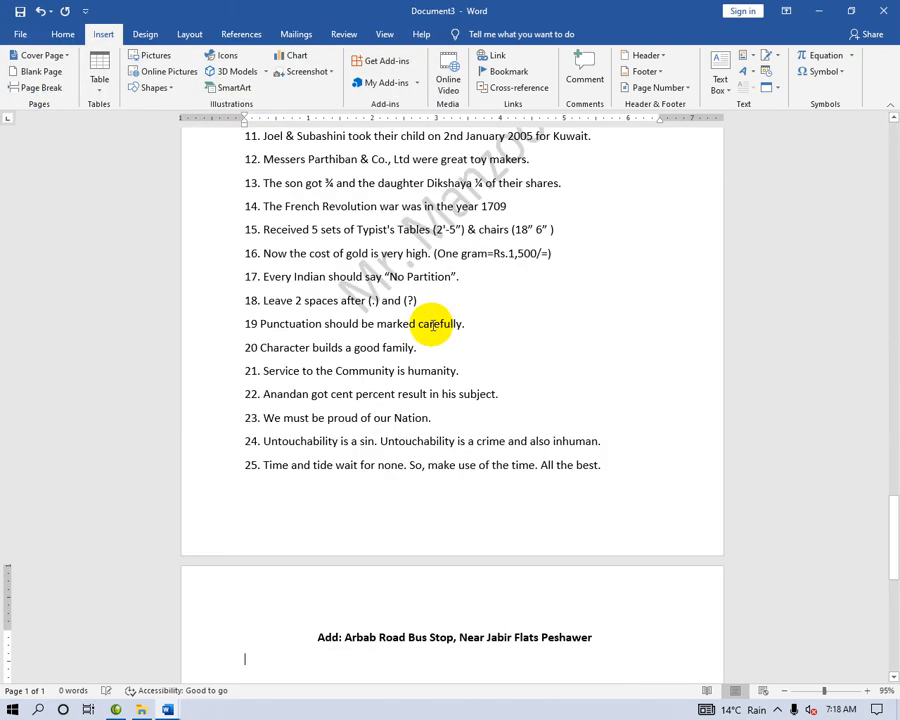
- Look through the inserted typing exercises from the last page back to the finger placement chart on the first page
scroll(430, 326, up, 15)
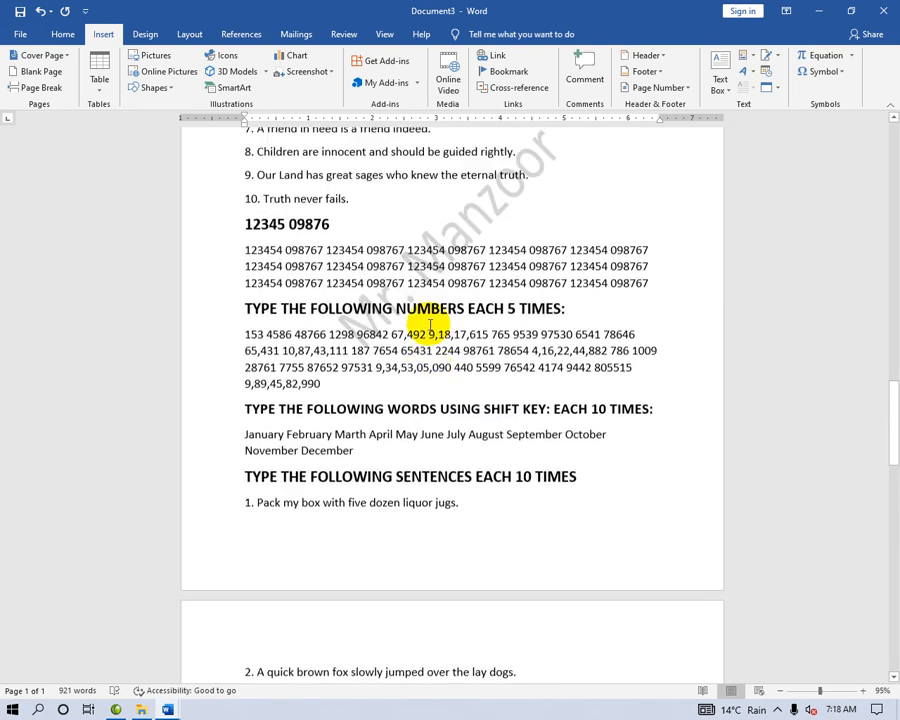
scroll(432, 323, up, 15)
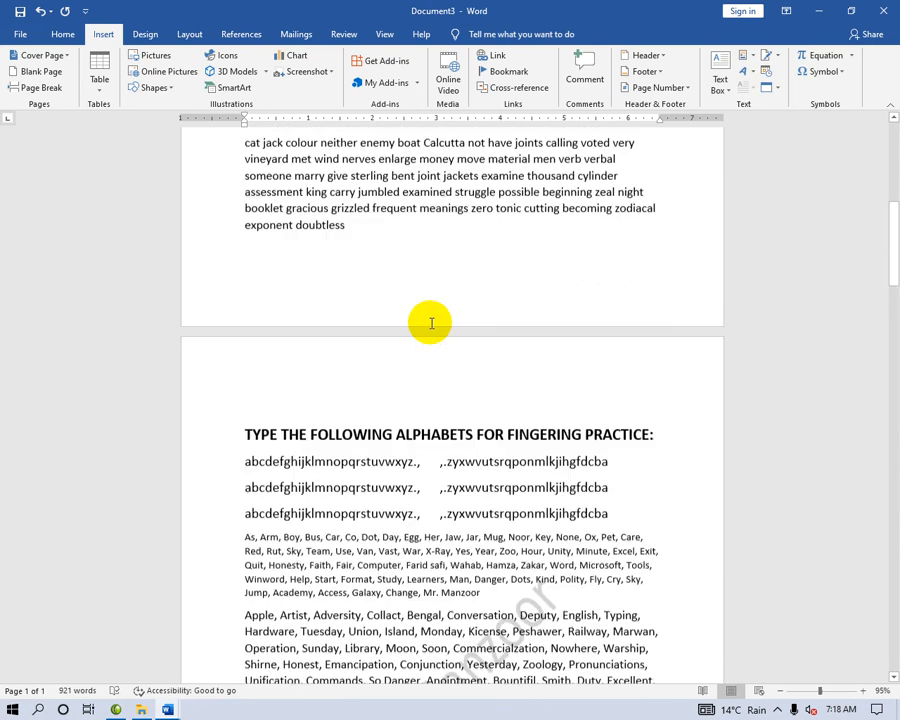
scroll(432, 323, up, 4)
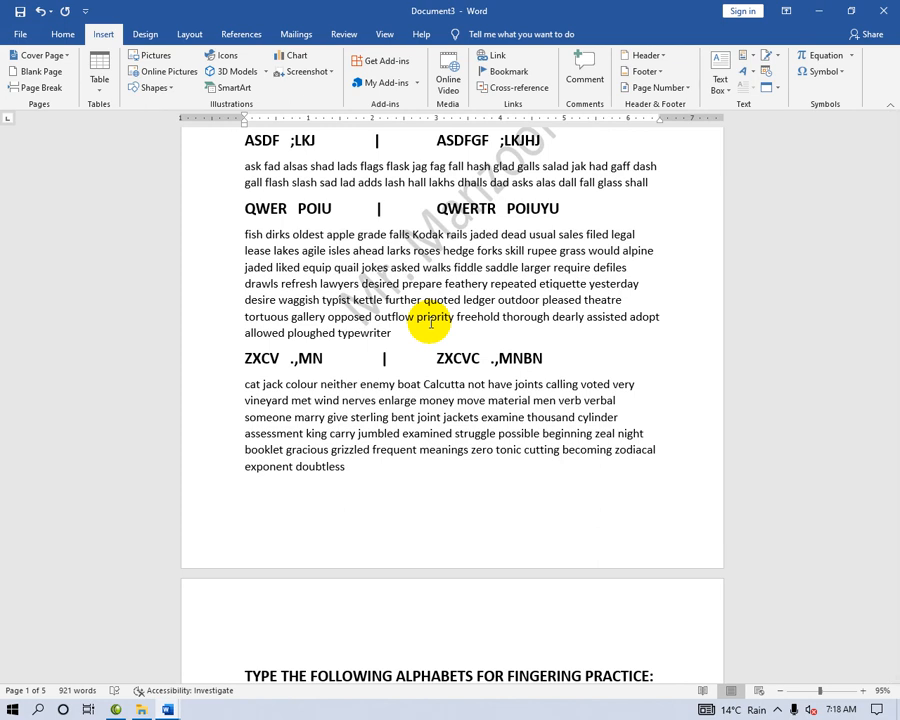
scroll(448, 356, up, 5)
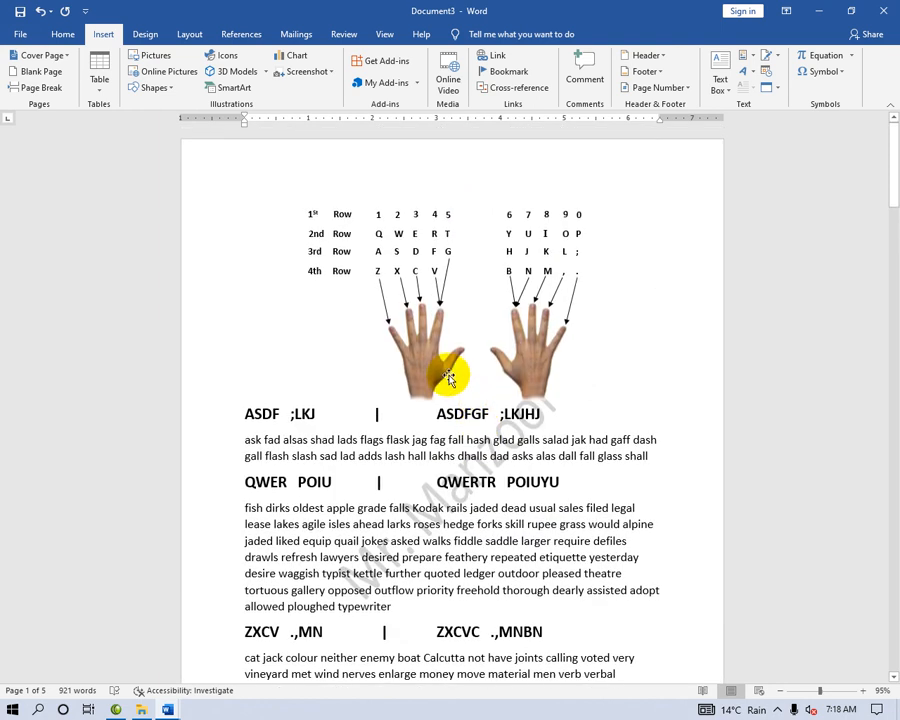
scroll(448, 378, down, 6)
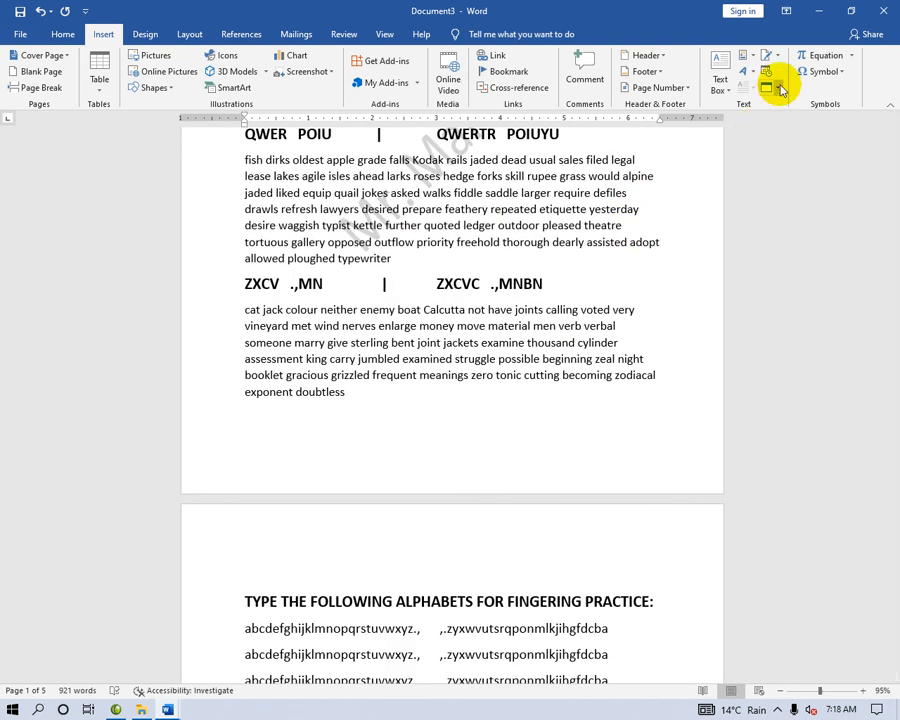
click(778, 87)
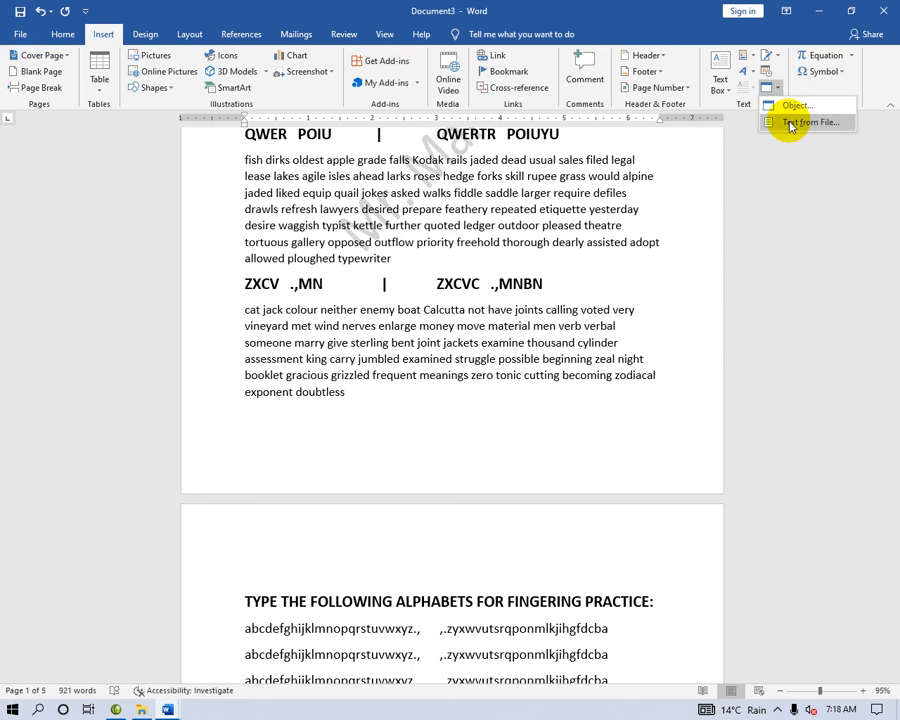
click(629, 208)
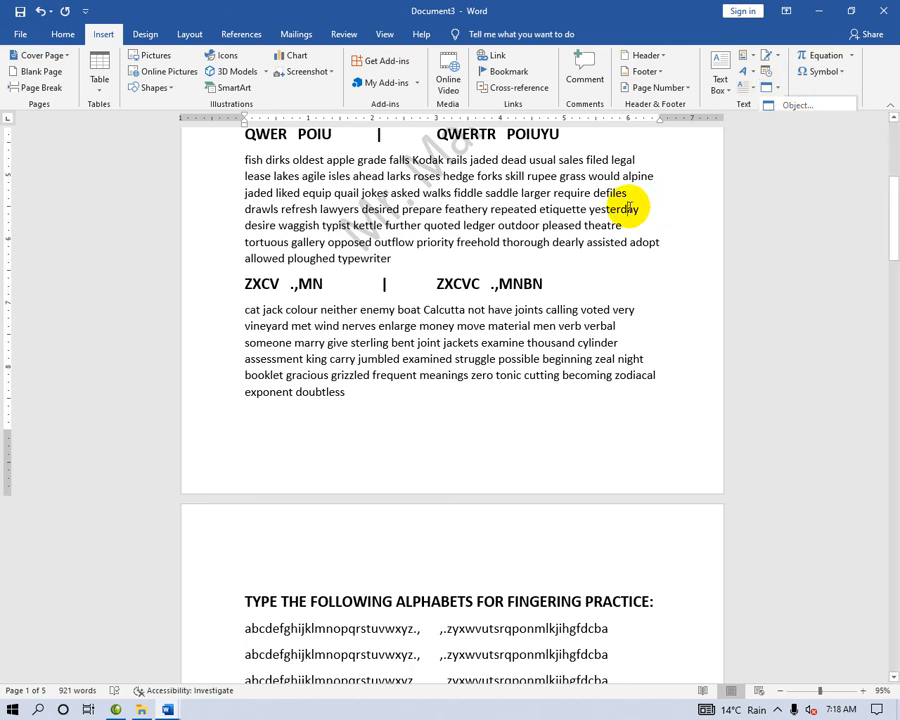